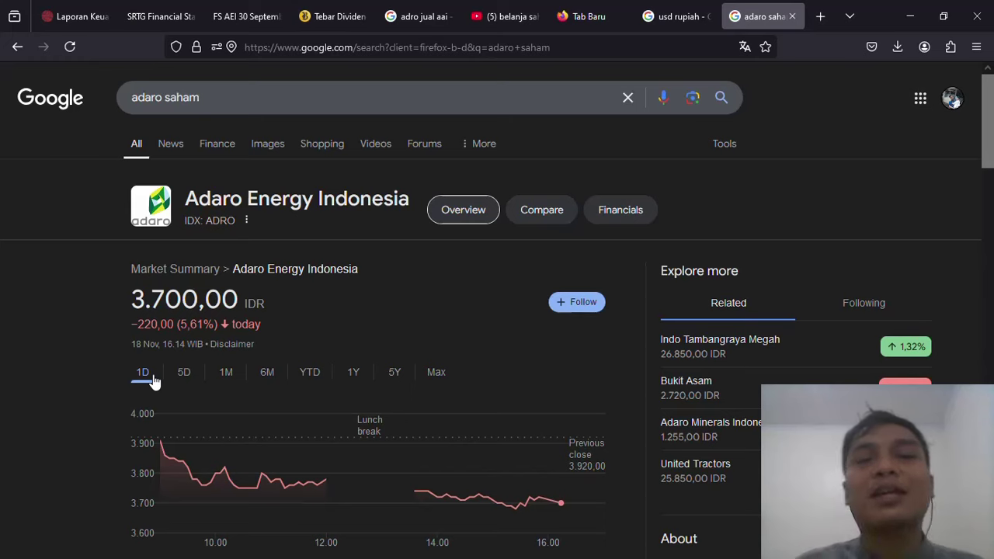
Step: Review the AADI sheet in Excel alongside Adaro's share price and the "belanja saham adro" YouTube results in Firefox
key("alt+Tab")
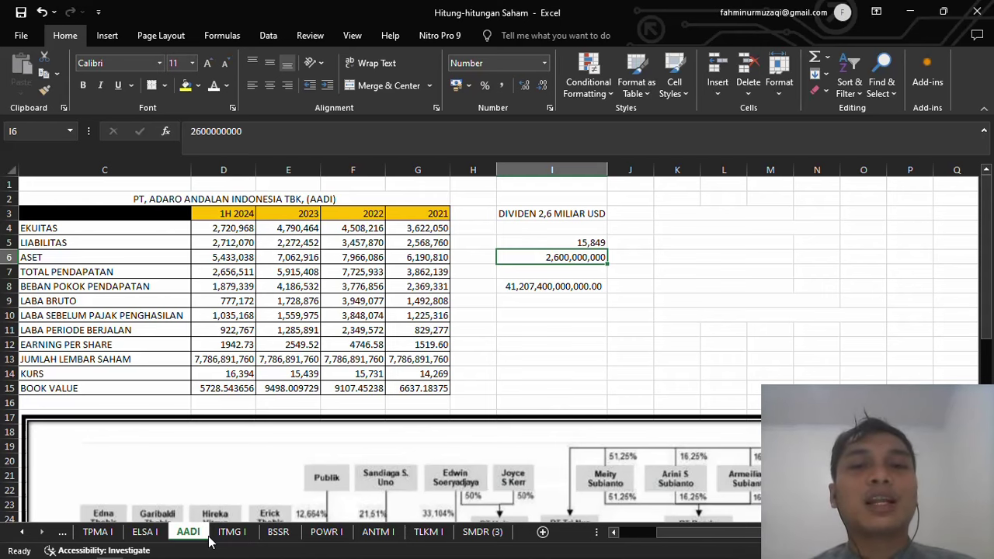
key("alt+Tab")
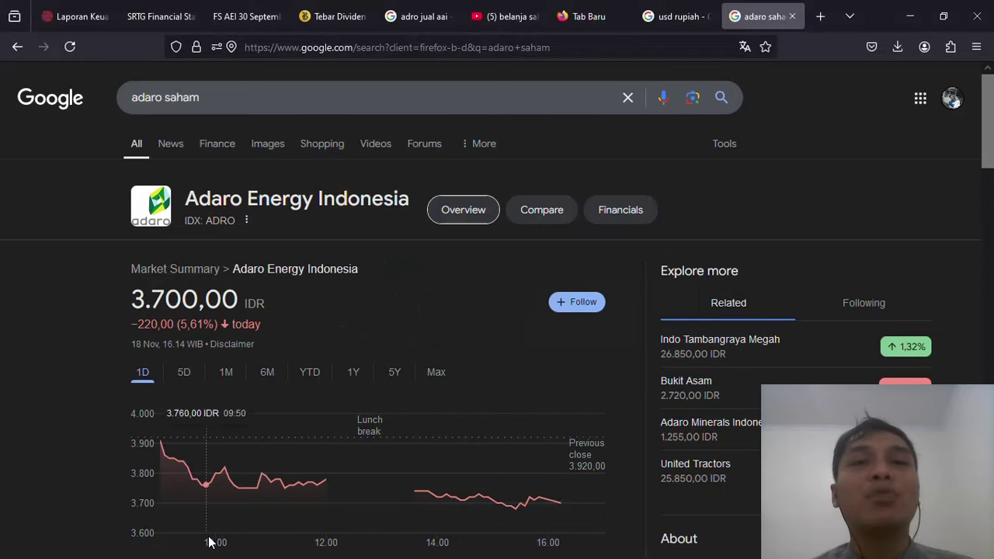
left_click(507, 16)
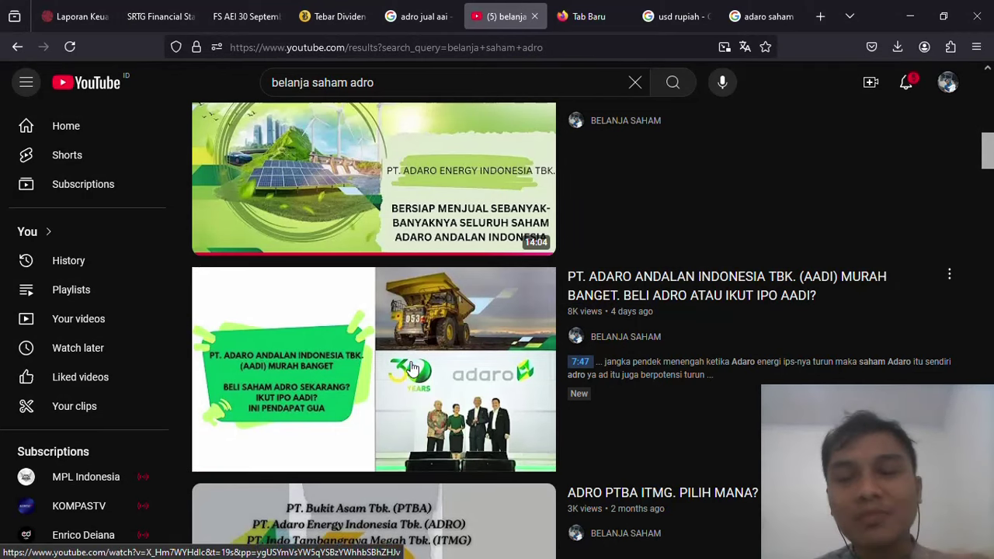
mouse_move(413, 368)
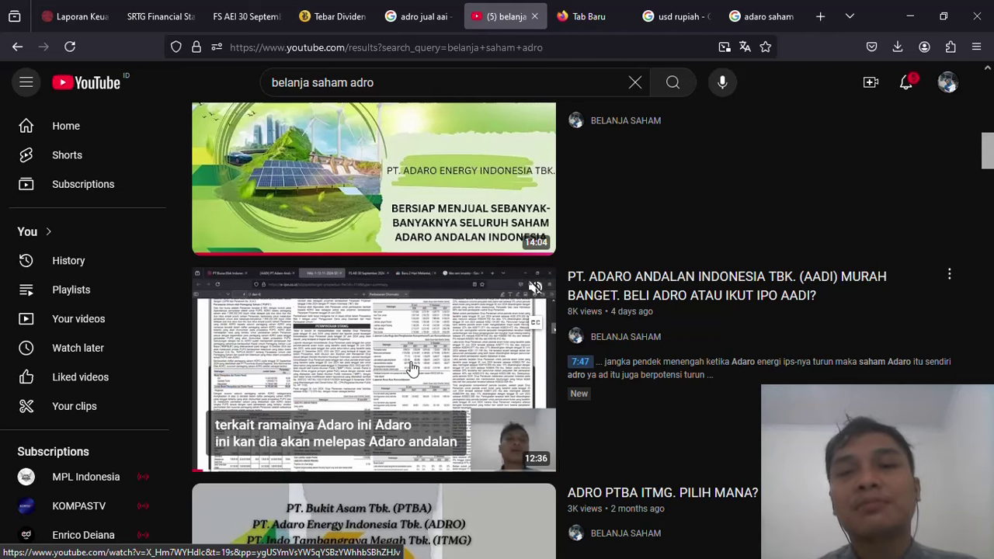
key("alt+Tab")
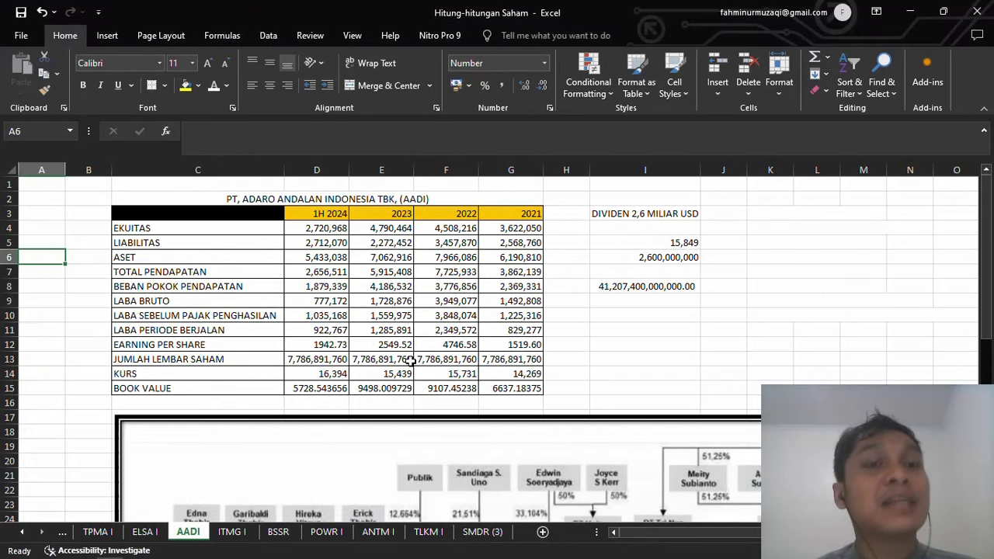
key("alt+Tab")
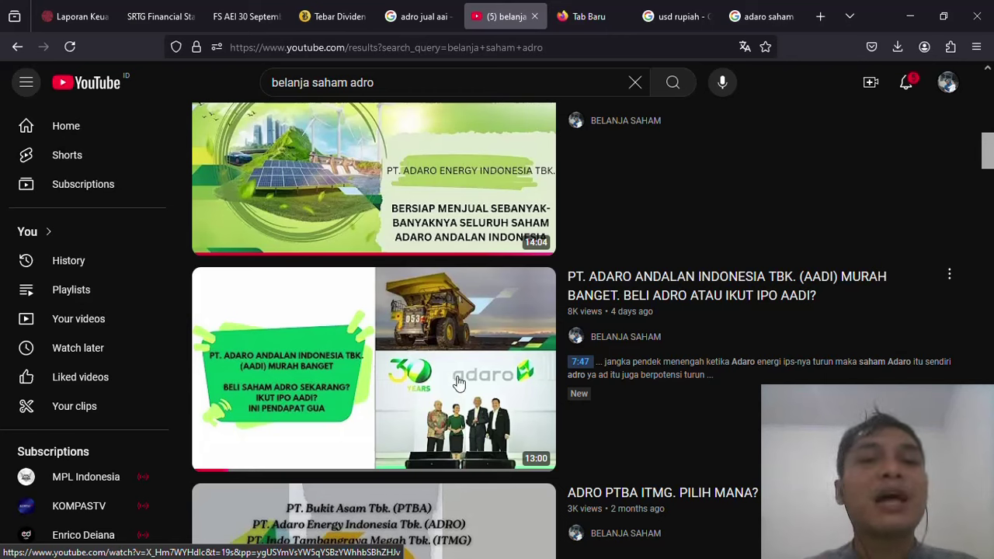
mouse_move(459, 383)
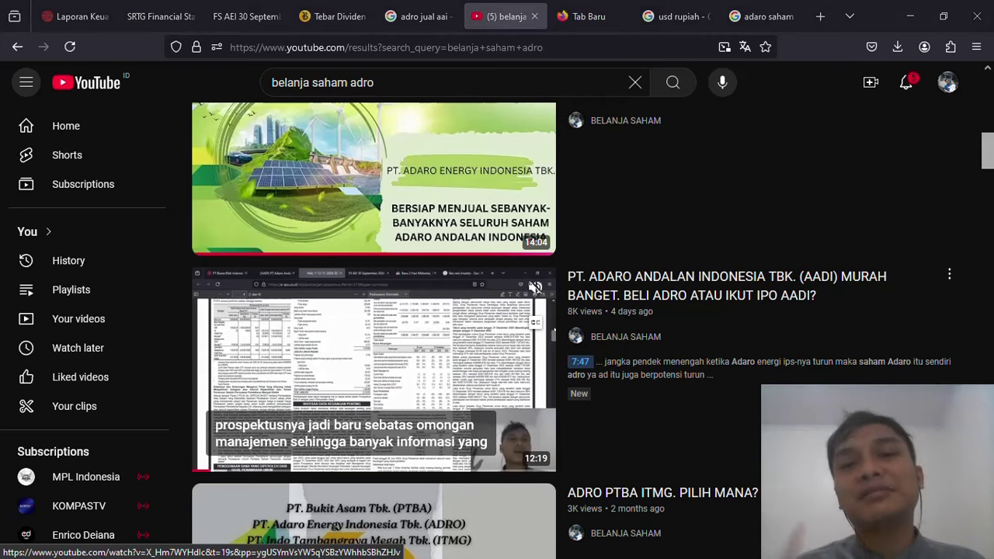
key("alt+Tab")
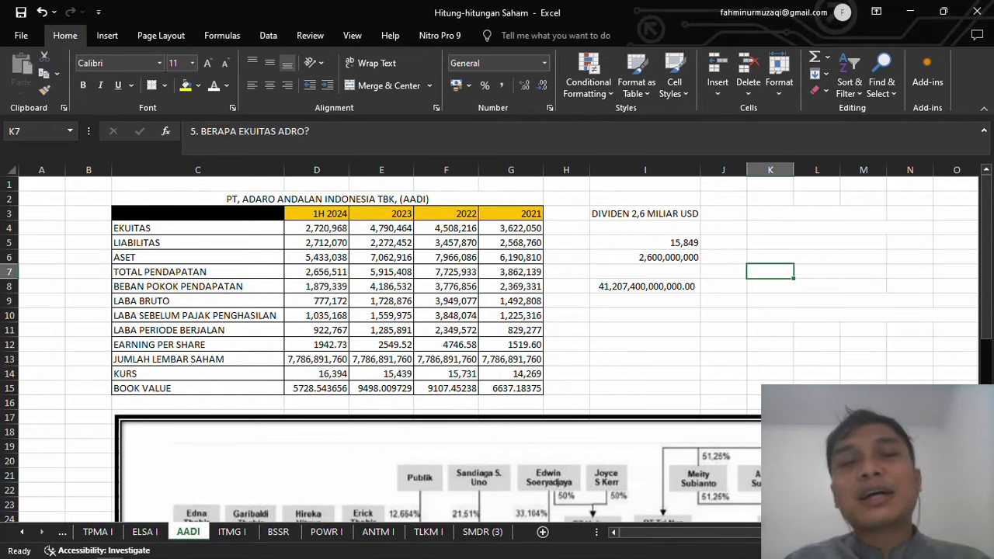
key("alt+Tab")
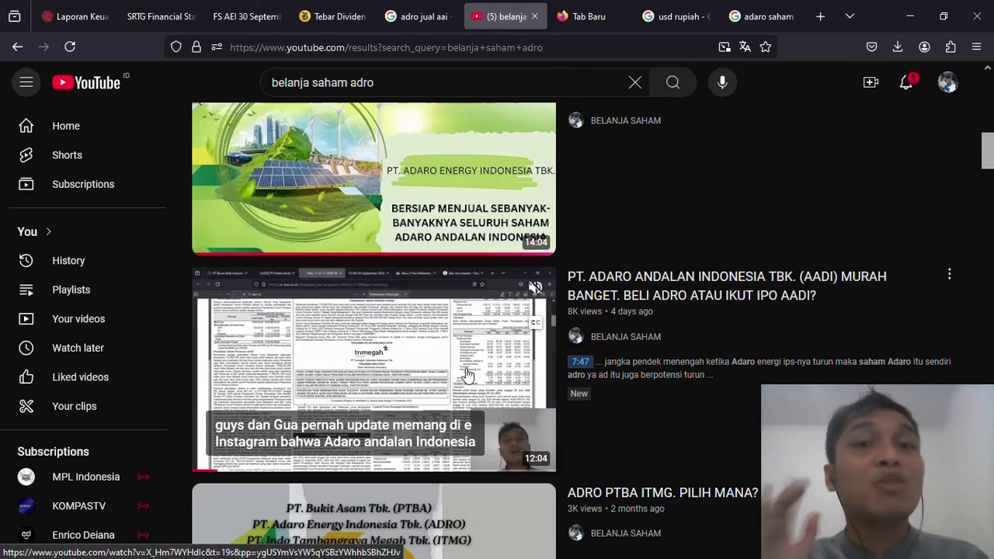
key("alt+Tab")
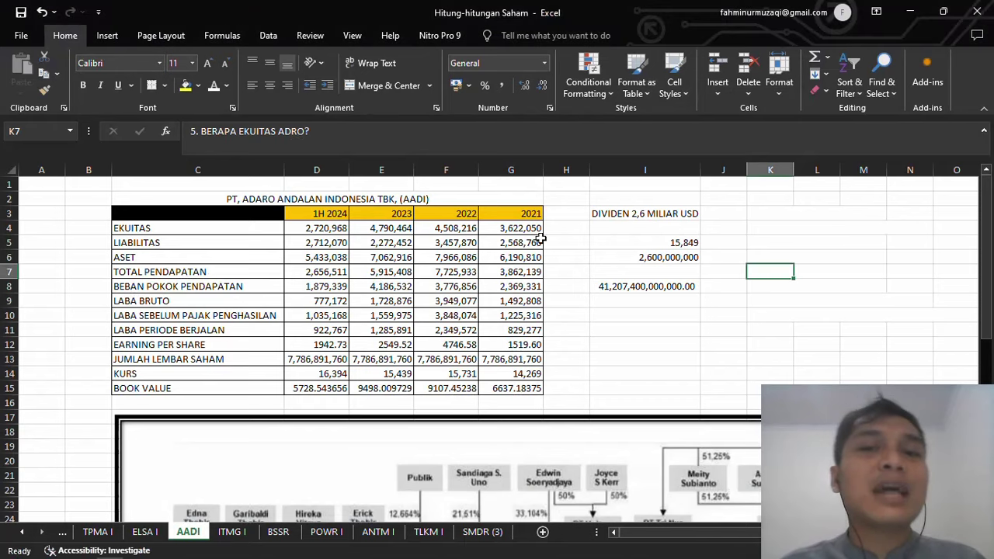
Step: Enter a trial value of 4000 in cell I1, above the dividend figures
left_click(645, 180)
type("3700")
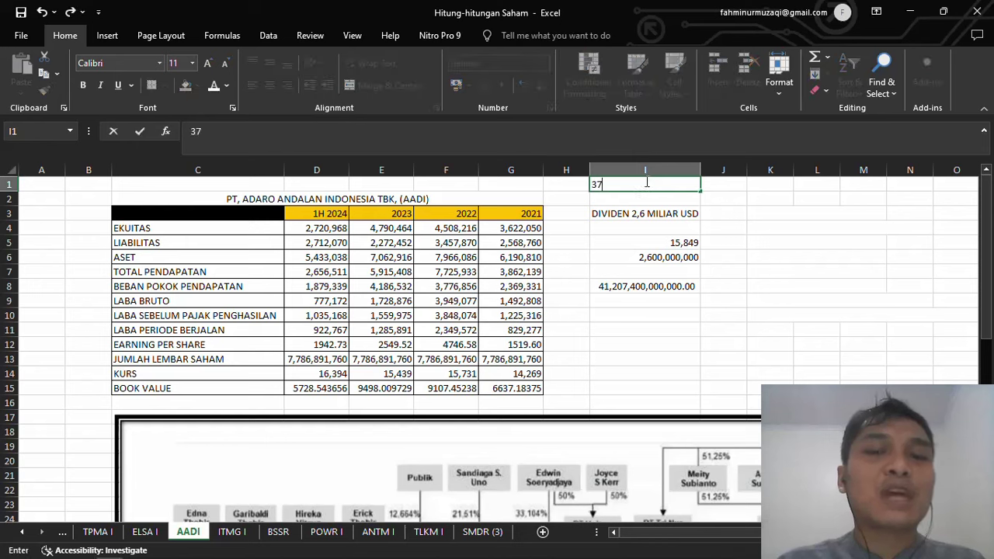
key("BackSpace")
key("BackSpace")
key("BackSpace")
key("BackSpace")
type("4000")
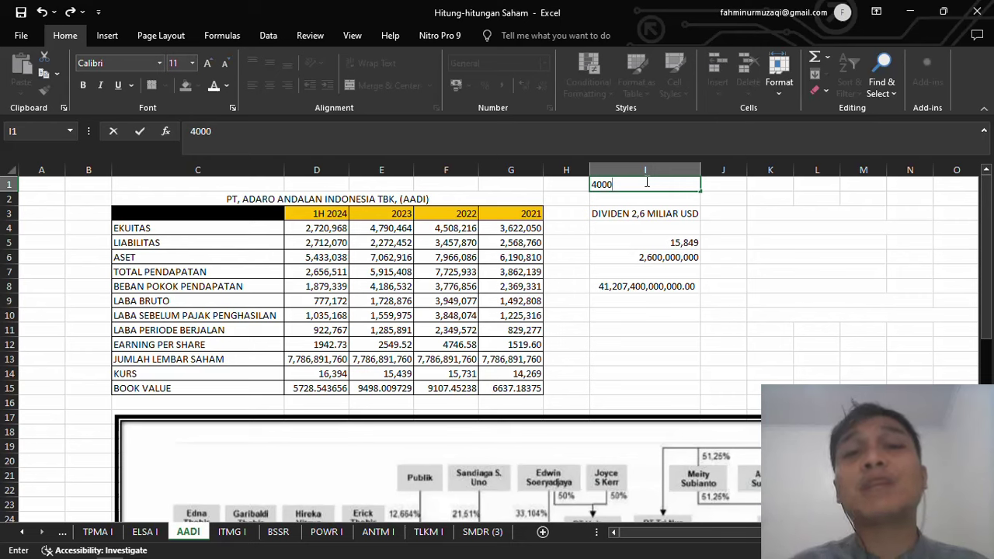
key("alt+Tab")
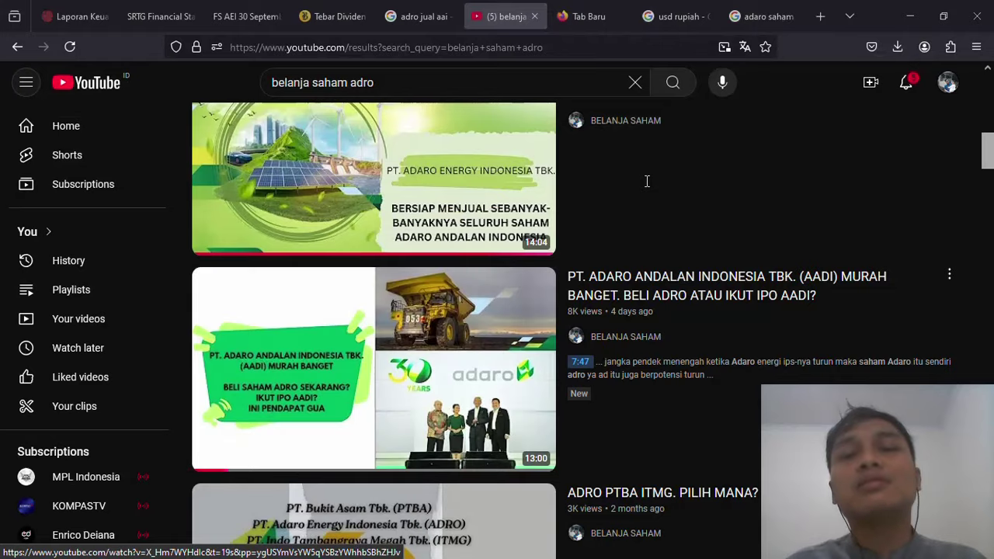
key("alt+Tab")
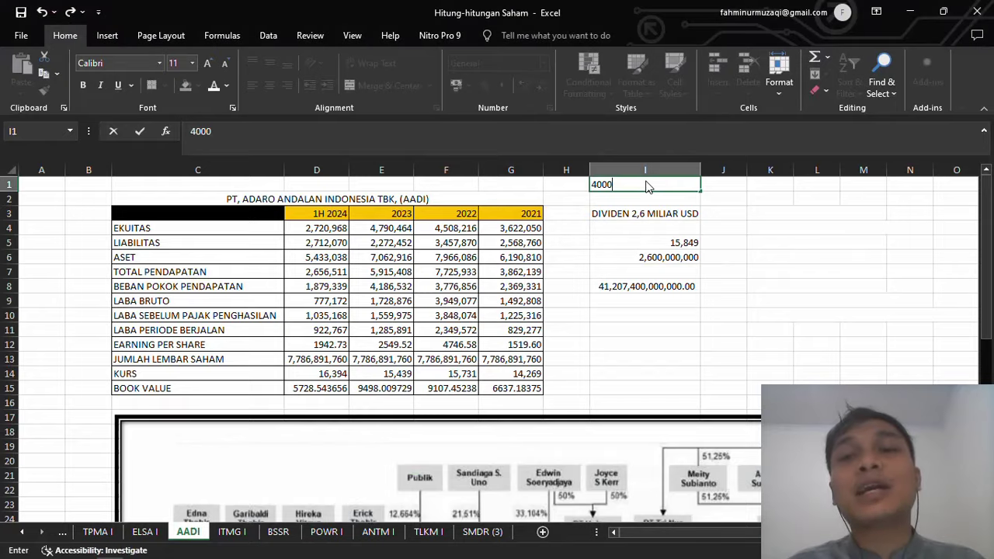
left_click(664, 218)
left_click(674, 241)
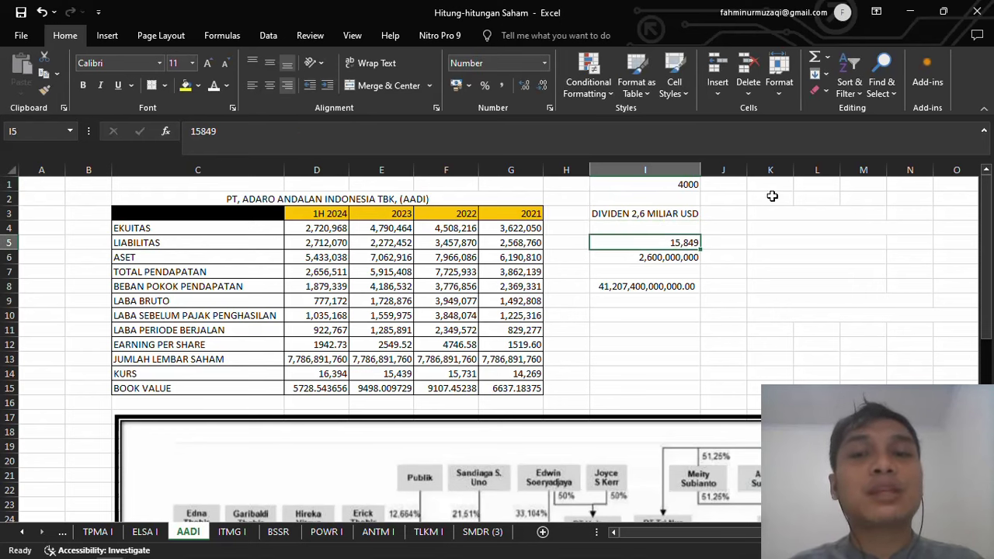
Step: Inspect the dividend formula in I8 and clear the trial value from cell I1
left_click(649, 287)
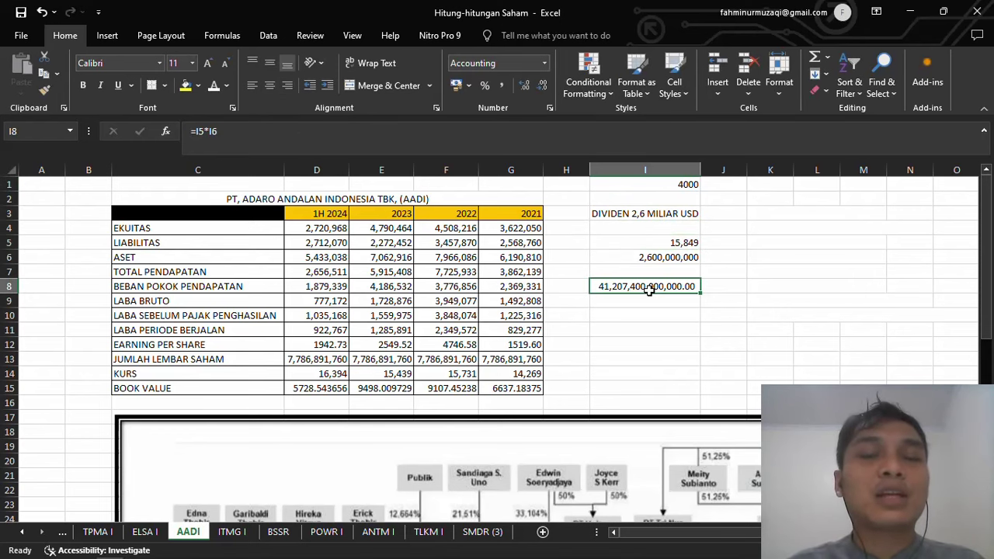
key("alt+Tab")
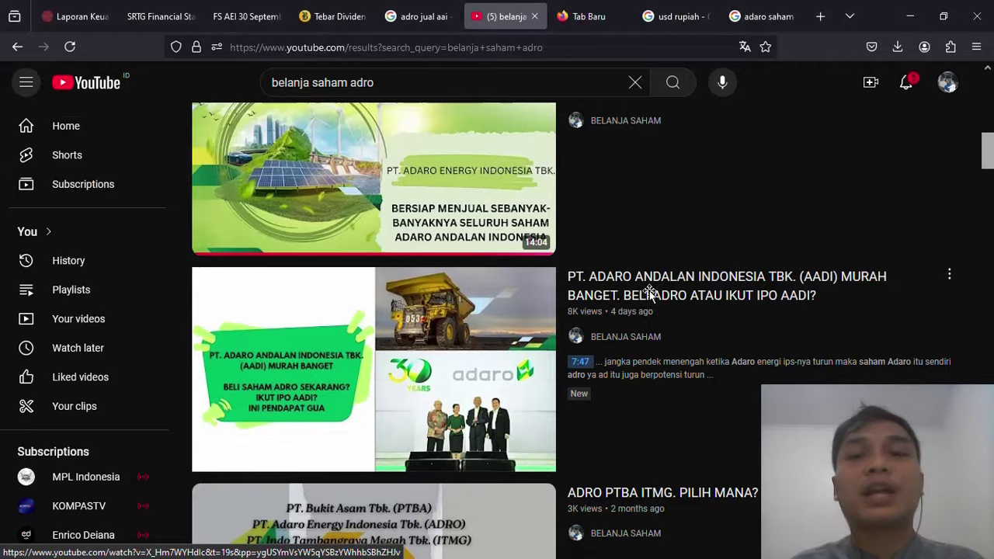
key("alt+Tab")
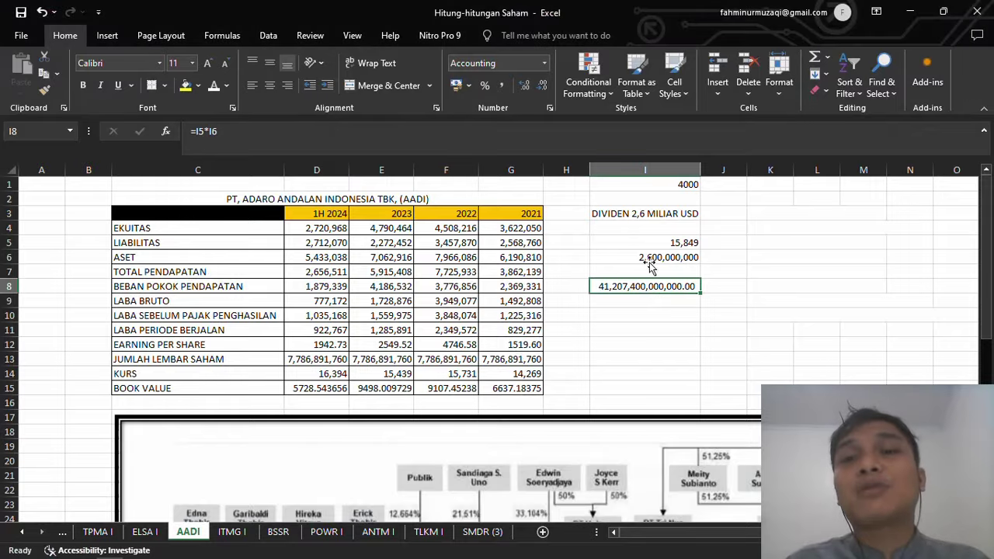
left_click(670, 184)
key("Delete")
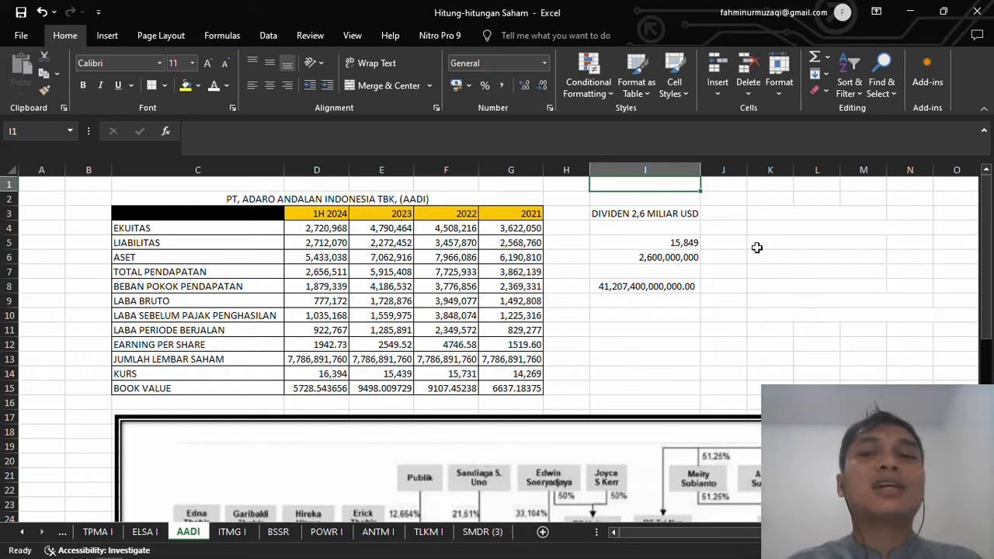
Step: Reveal the hidden ADRO questions in K3:K10 by setting their font color to Automatic
left_click(767, 215)
left_click_drag(767, 241, 770, 315)
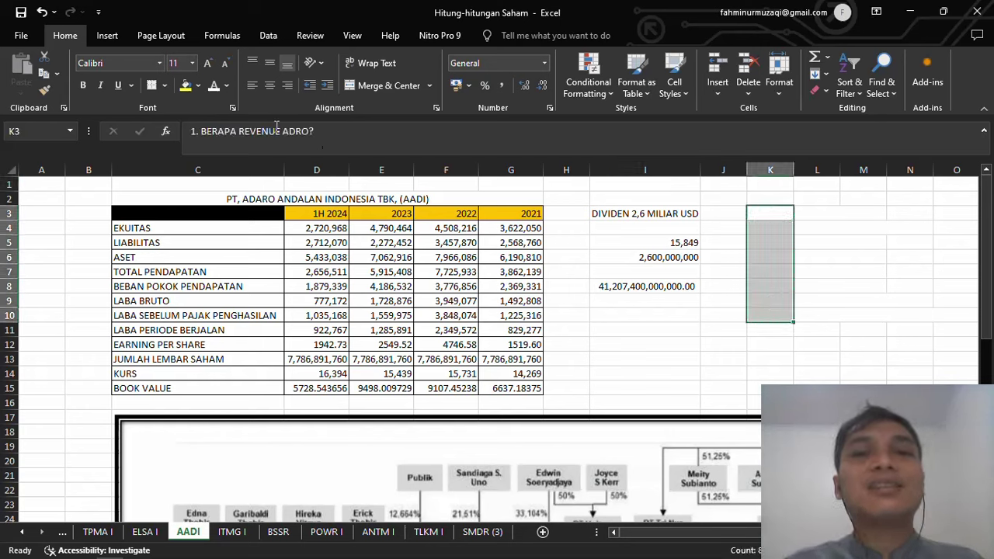
left_click(226, 87)
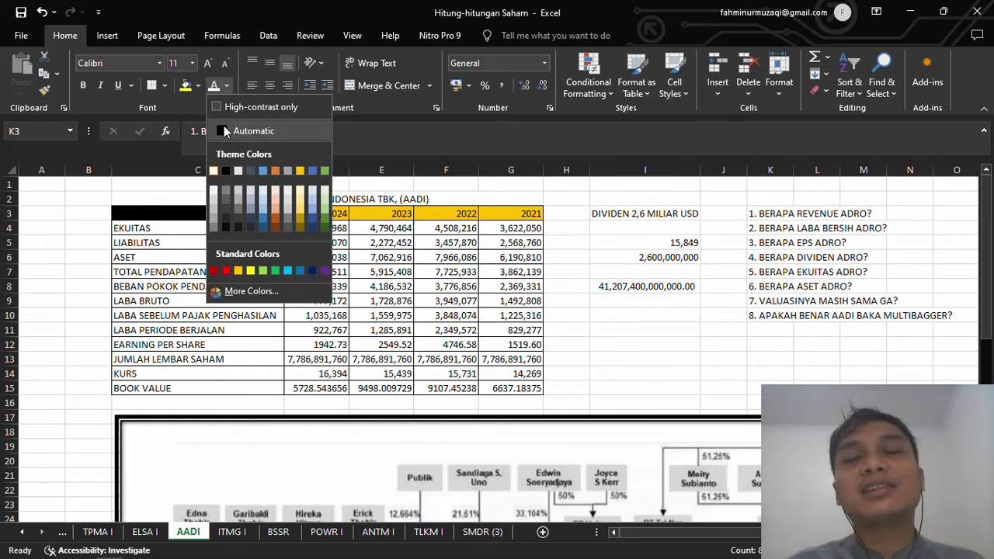
left_click(225, 131)
Step: Add the heading "SETELAH LEPAS AADI" in cell K2 above the list of ADRO questions
key("Right")
key("Right")
key("Right")
key("Right")
key("Right")
key("Right")
key("Right")
key("Right")
key("Right")
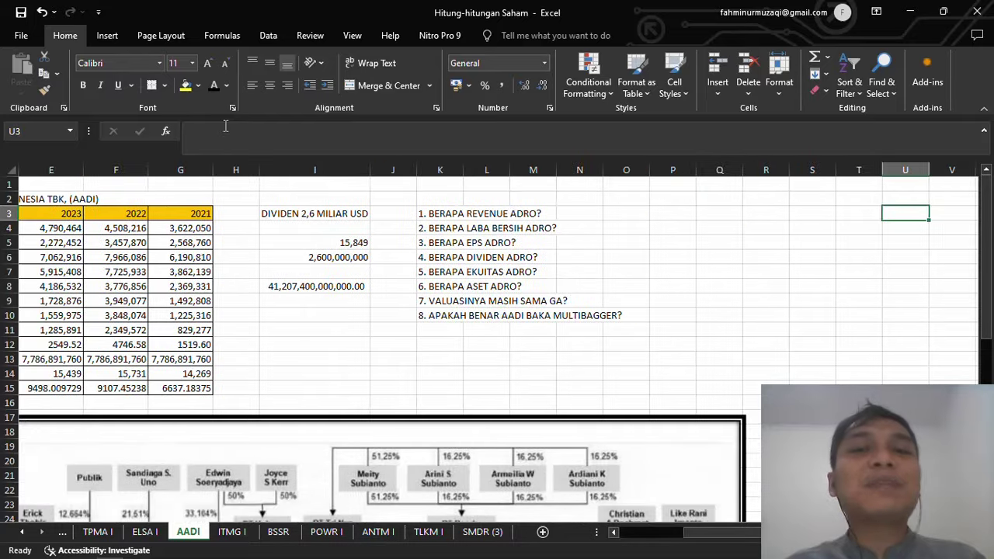
key("Left")
key("Left")
key("Left")
key("Left")
key("Left")
key("Left")
key("Left")
key("Left")
key("Left")
key("Up")
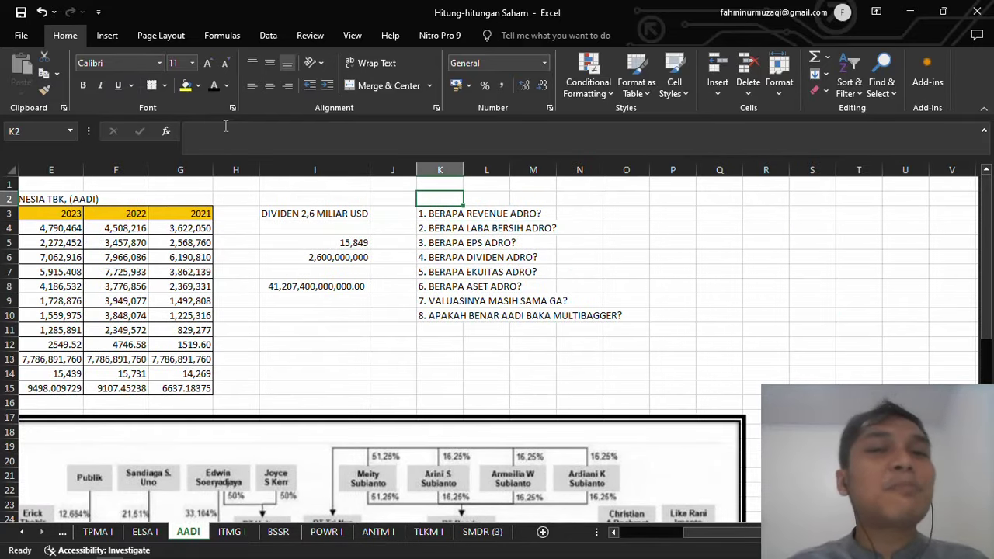
type("SETE")
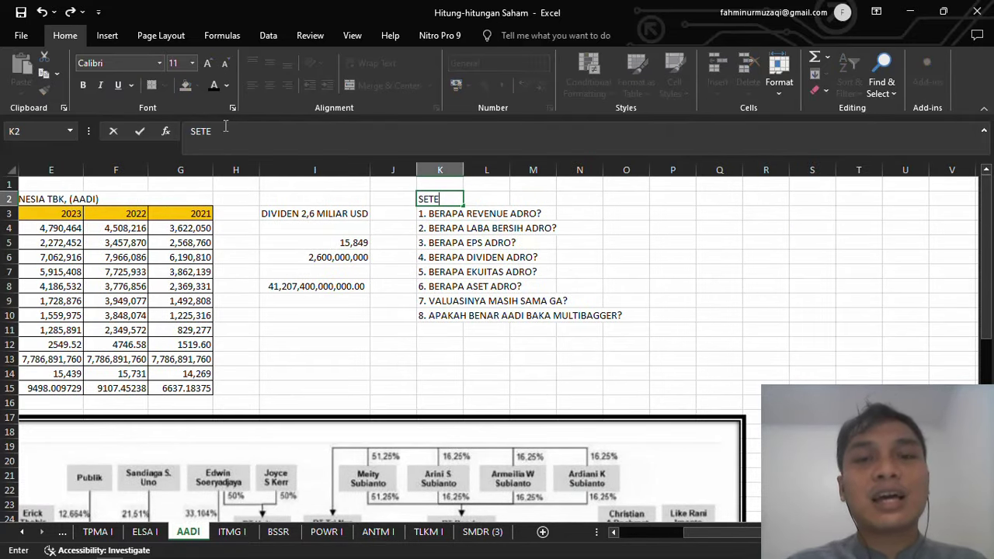
type("LAH")
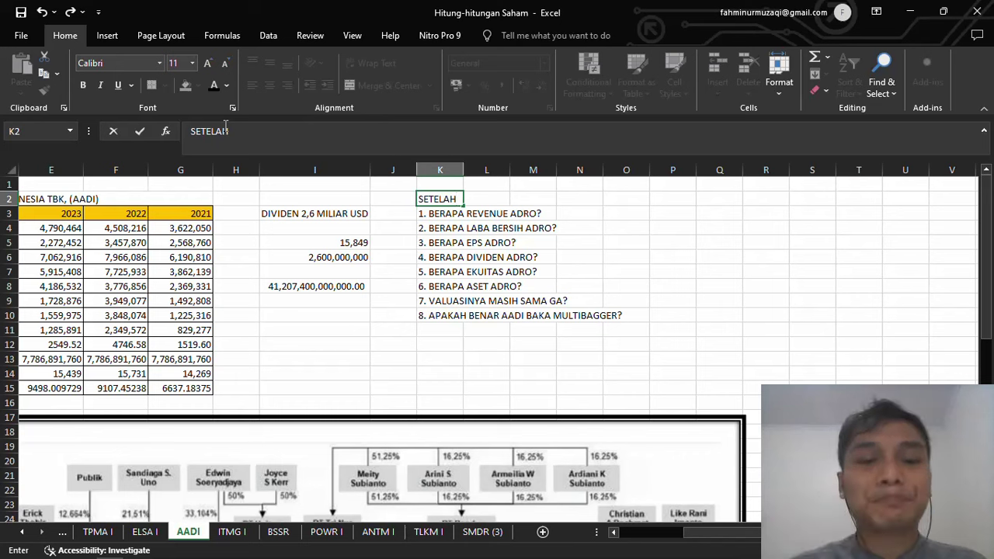
type(" LEPAS AADI")
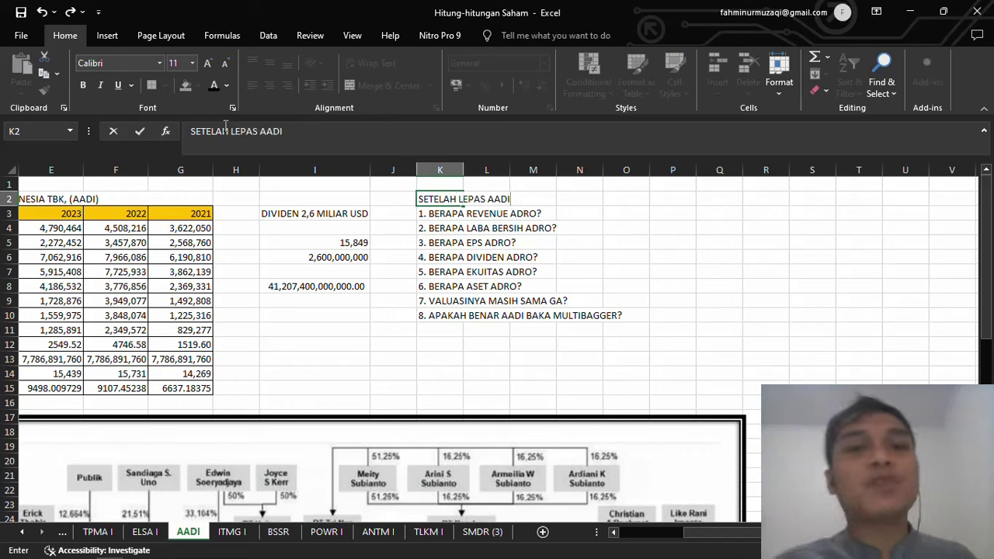
key("Return")
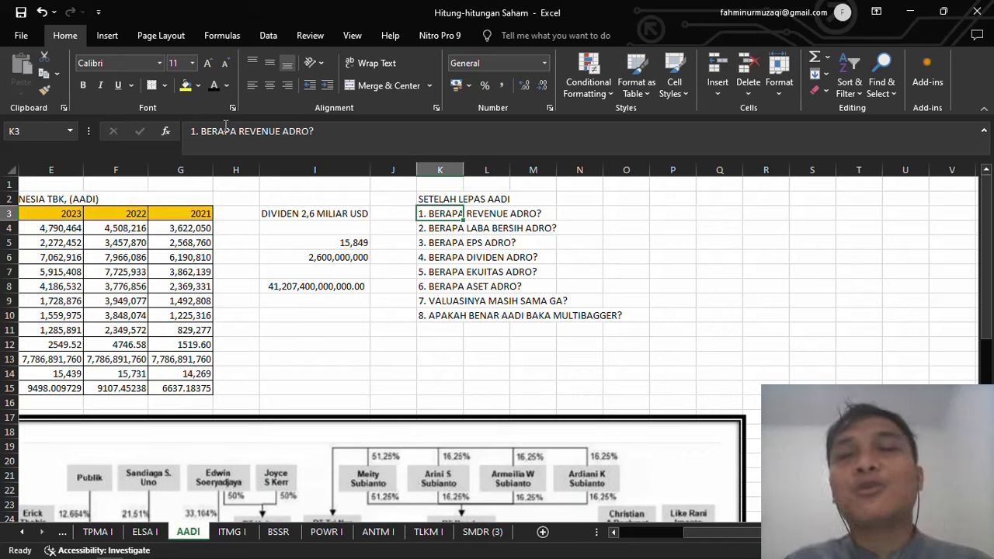
Step: Go through the ADRO questions one by one from K3 down to the equity question in K7
key("Down")
key("Down")
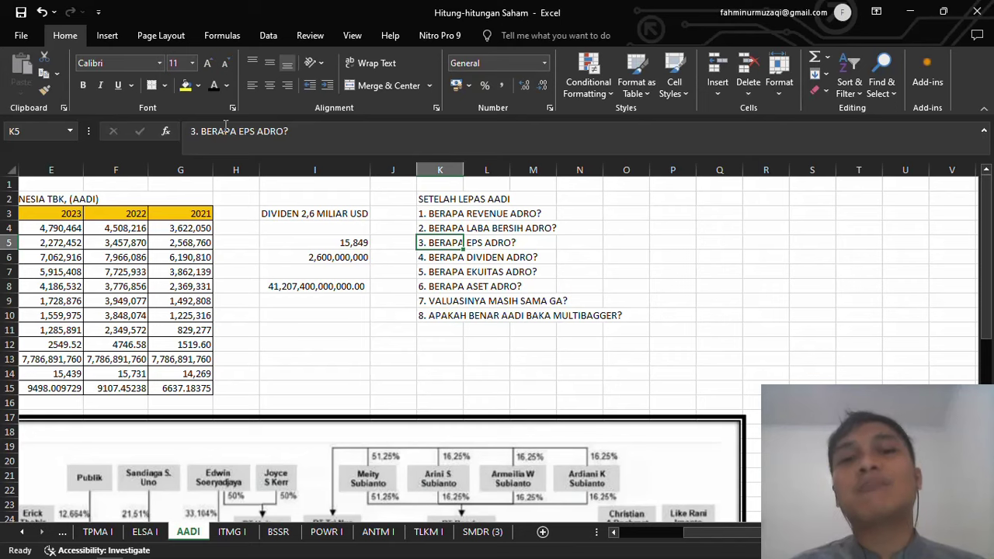
key("Down")
key("Down")
Step: Switch to Firefox and examine ADRO's assets on the statement of financial position in FS AEI 30 September 2024.pdf
key("alt+Tab")
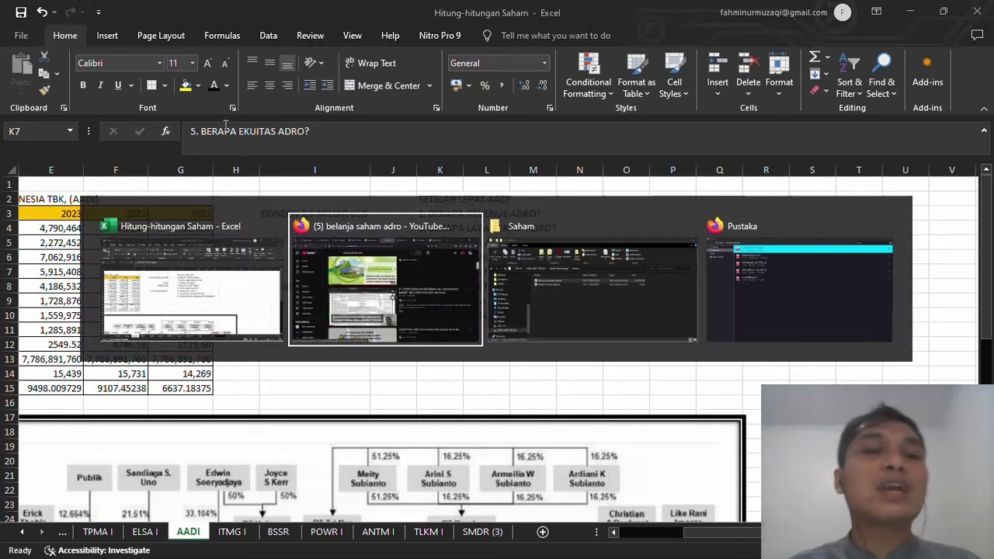
left_click(241, 16)
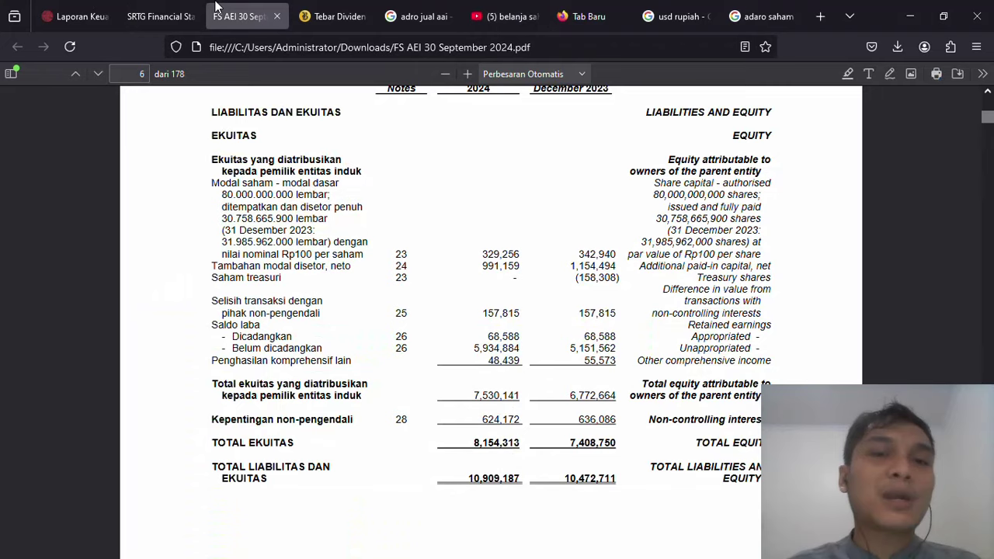
key("Left")
key("Left")
key("Down")
key("Down")
key("Down")
key("Down")
key("Down")
key("Down")
key("Down")
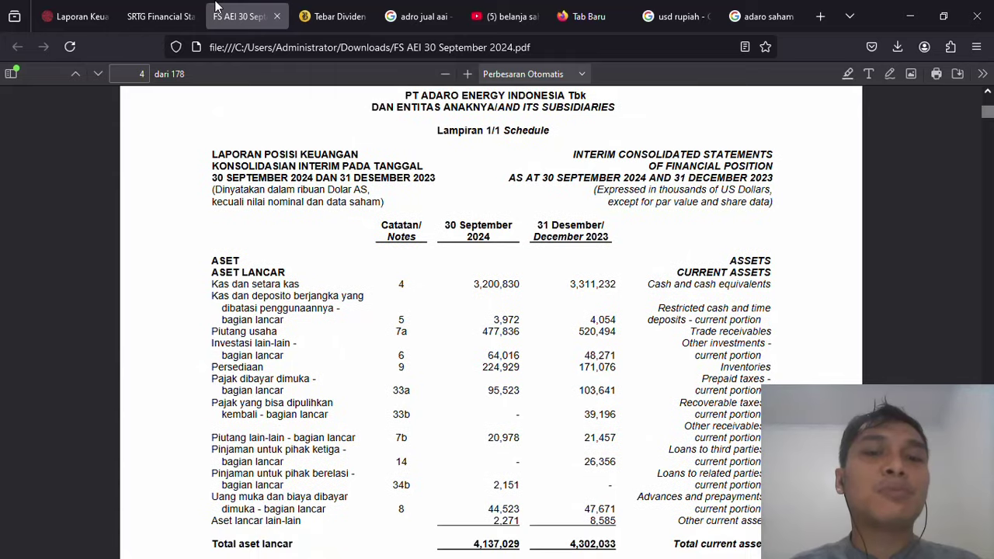
key("Down")
key("Down")
key("Down")
key("Down")
key("Down")
key("Down")
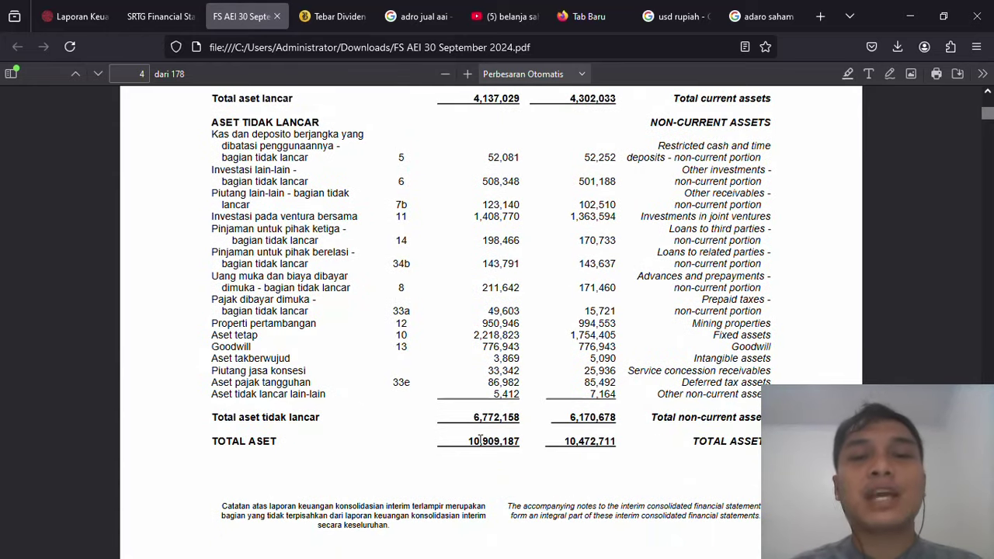
Step: Examine the directly owned subsidiaries in the report's group structure, and return to Excel at the asset question in K8
scroll(479, 440, "down", 20)
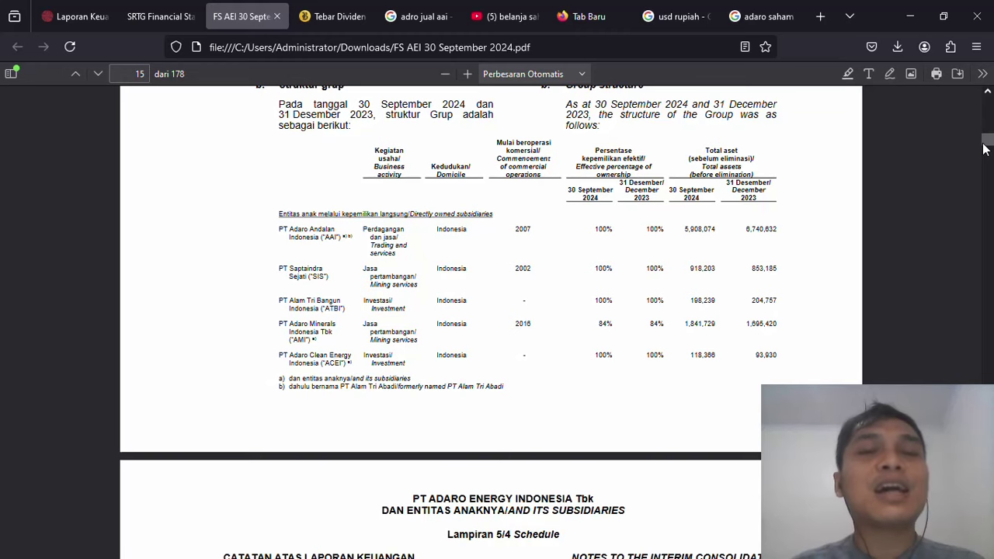
key("alt+Tab")
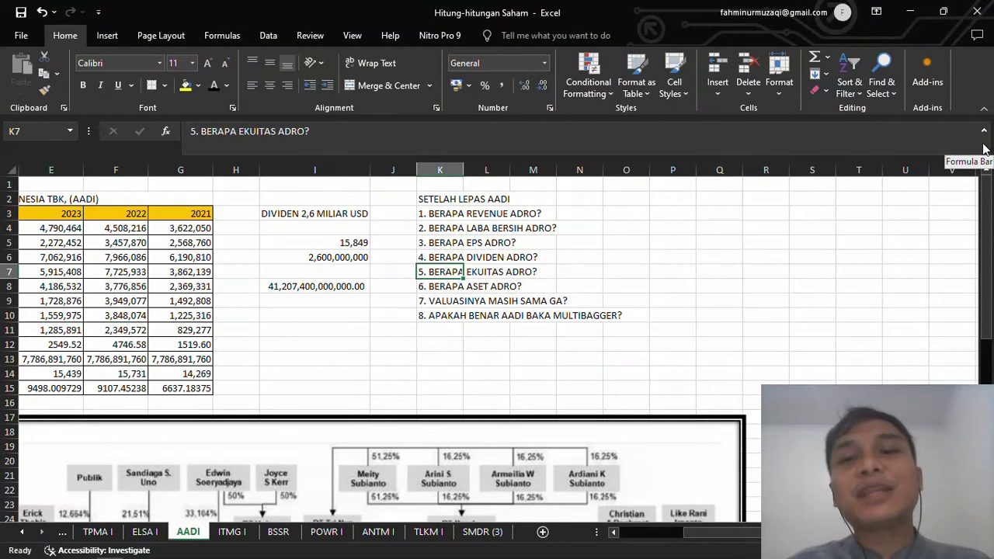
key("Down")
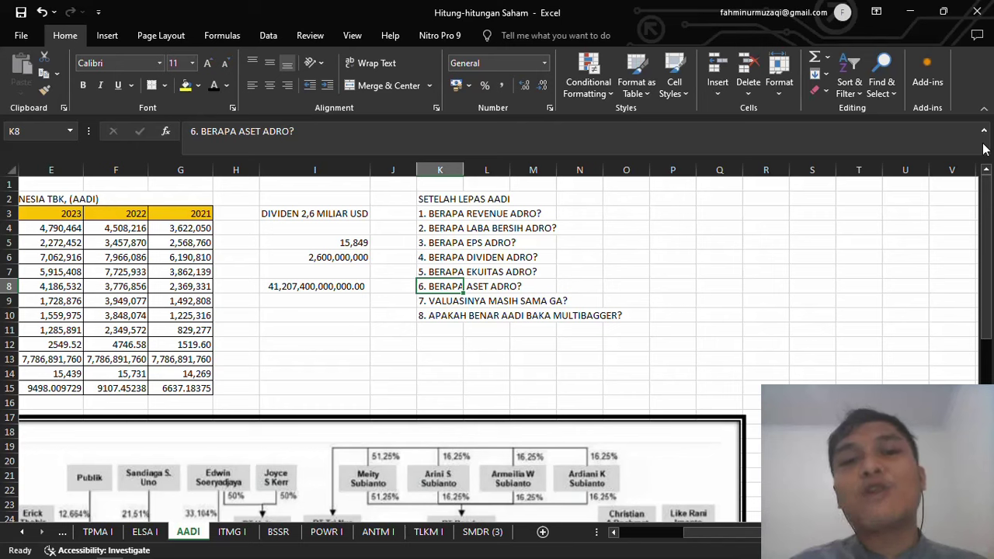
Step: Correct "BAKA" to "BAKAL" in the multibagger question in K10
key("Down")
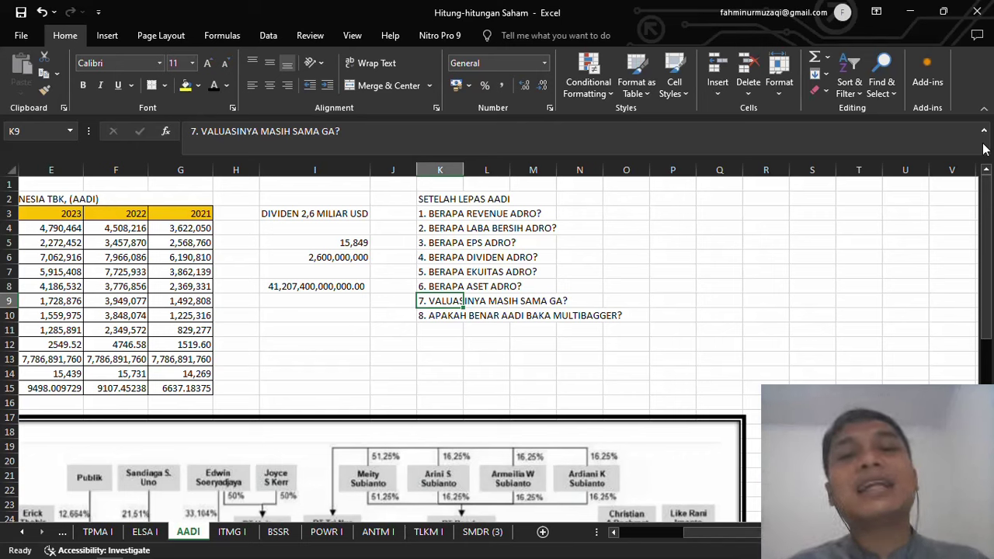
key("Down")
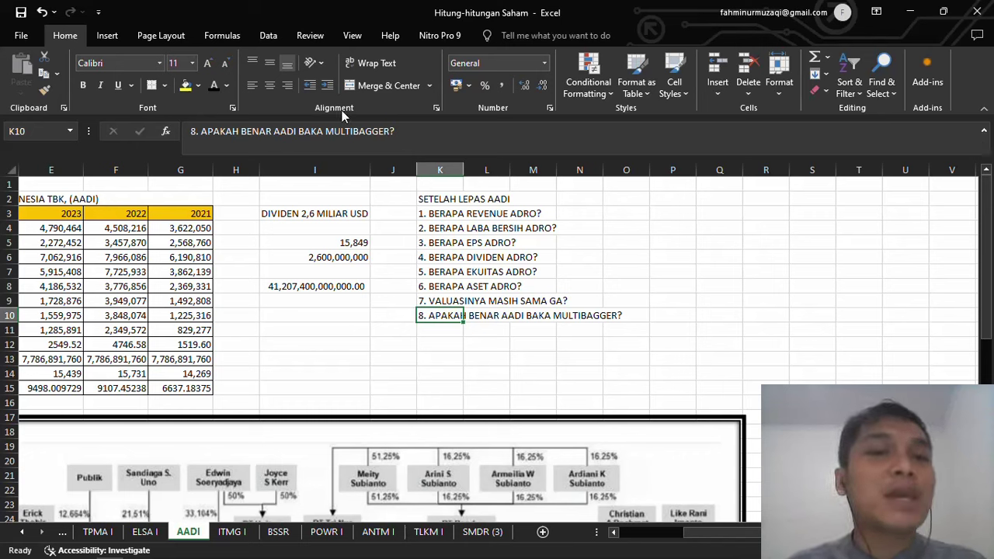
double_click(318, 131)
type("L")
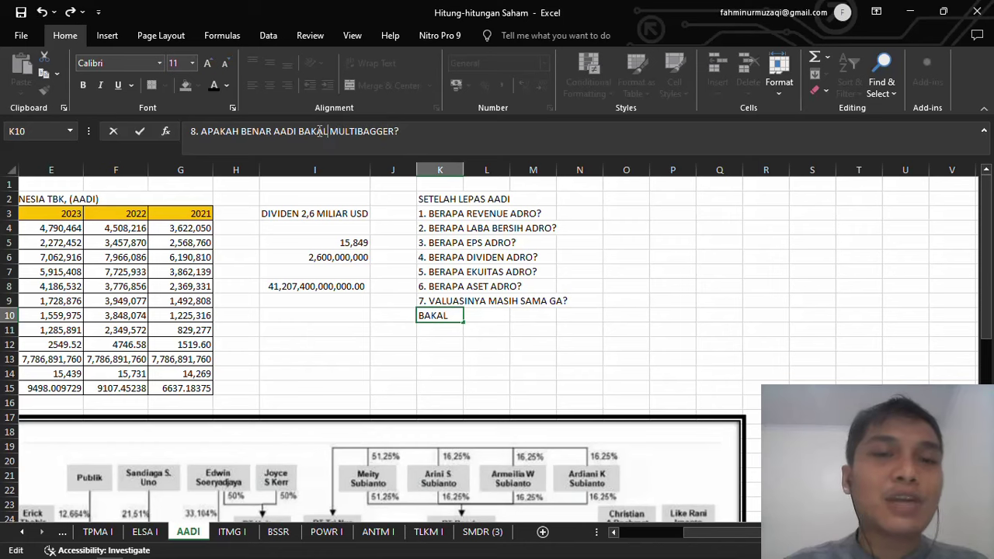
left_click(590, 339)
Step: Go back over the question list from K10 up to the heading in K2
key("alt+Tab")
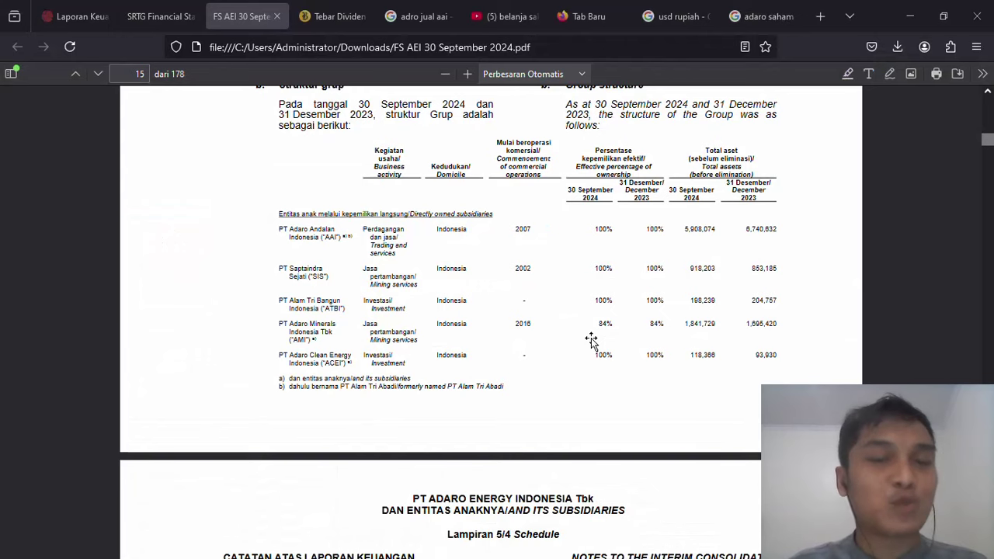
key("alt+Tab")
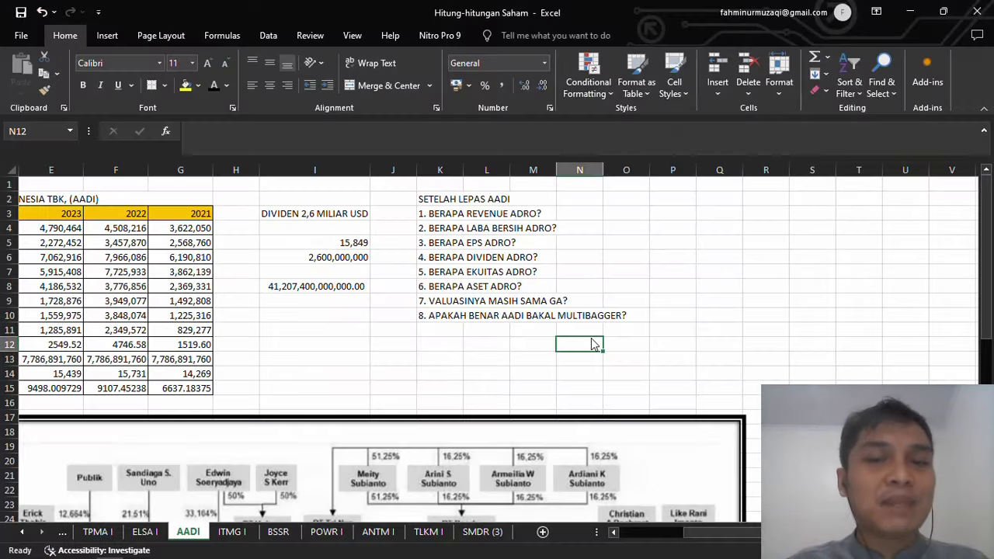
key("Left")
key("Up")
key("Up")
key("Left")
key("Left")
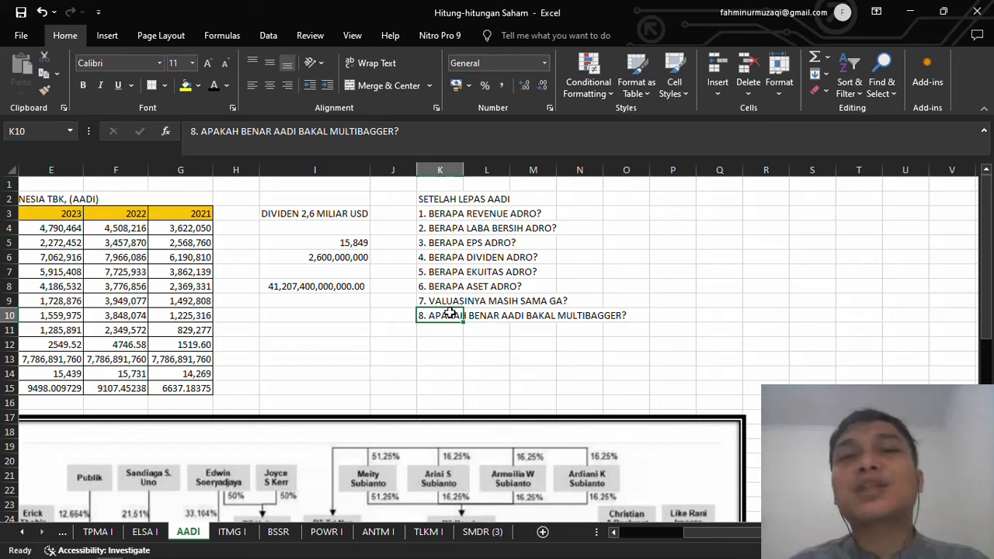
key("Up")
key("Up")
key("Up")
key("Up")
key("Up")
key("Up")
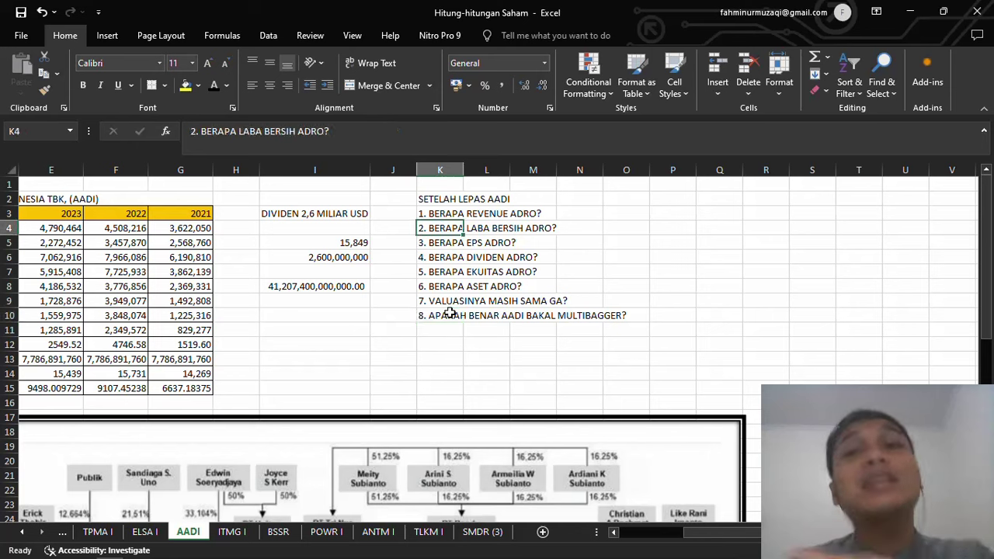
key("Up")
key("Up")
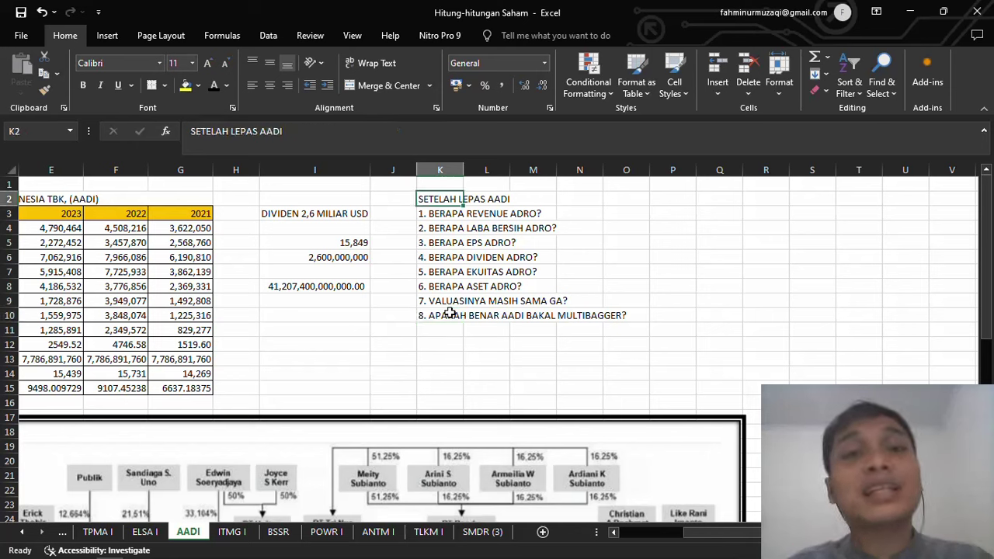
key("Down")
key("Up")
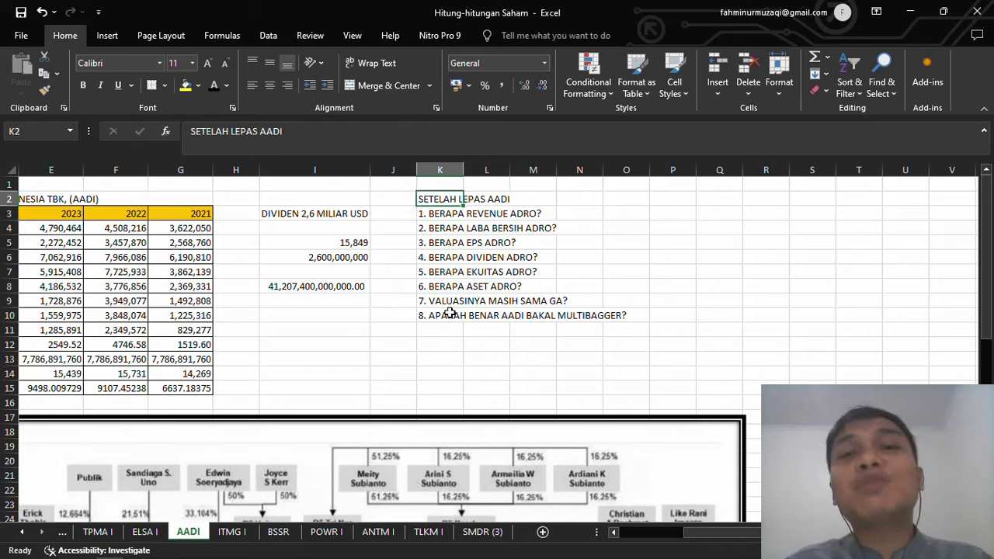
Step: Select the heading together with all eight questions, K2 through K10
key("shift+Down")
key("shift+Down")
key("shift+Down")
key("shift+Down")
key("shift+Down")
key("shift+Down")
key("shift+Down")
key("shift+Down")
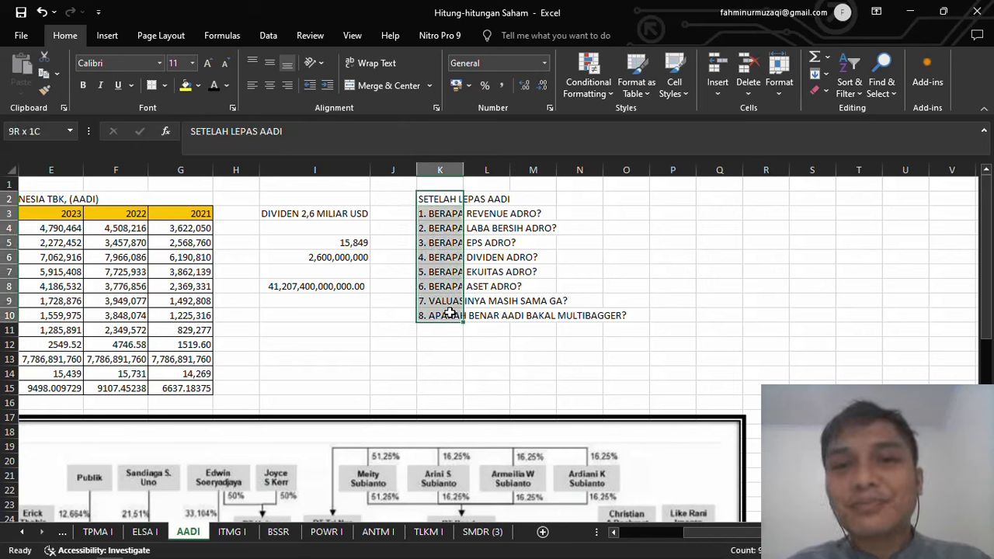
Step: Look at the "DIVIDEN 2,6 MILIAR USD" note in I3, and return to the revenue question in K3
key("Left")
key("Left")
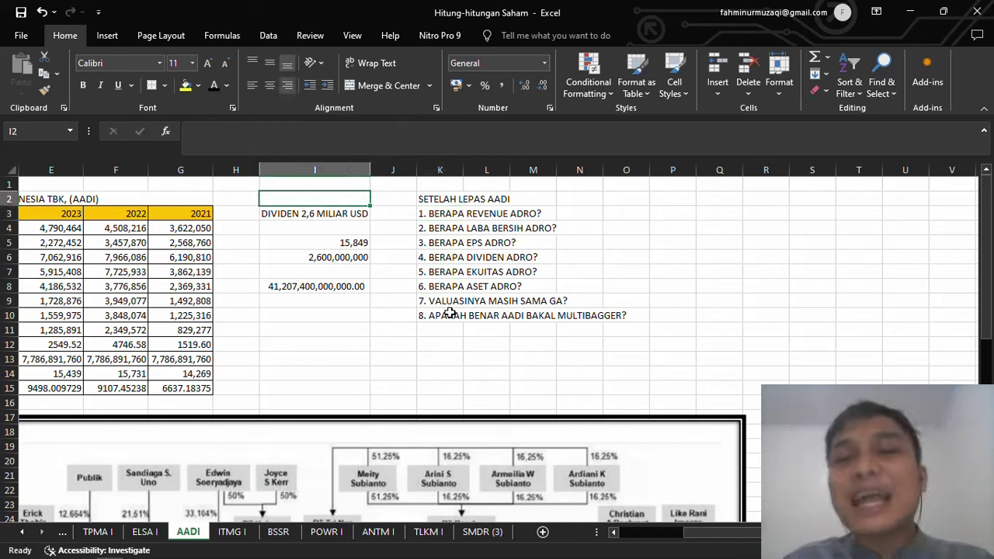
key("Down")
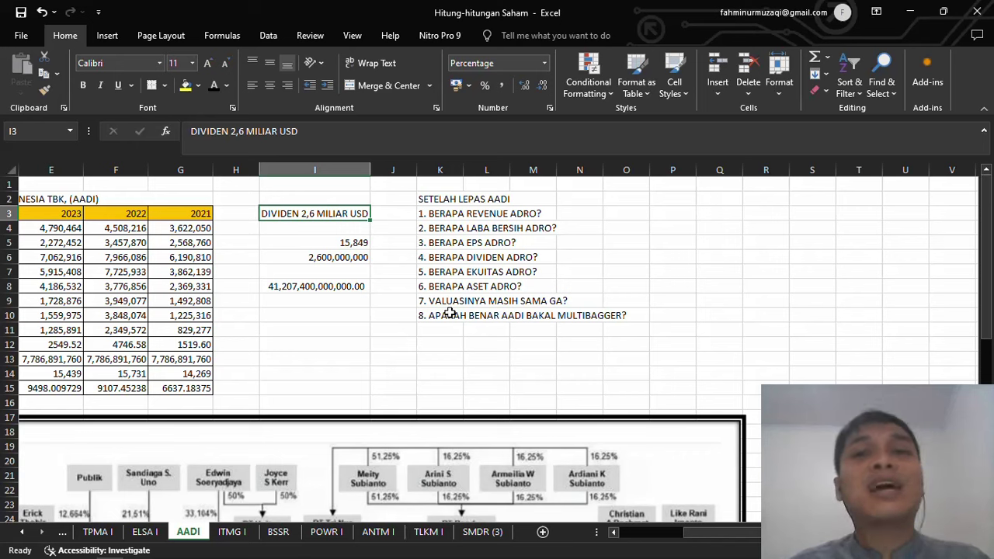
key("Right")
key("Right")
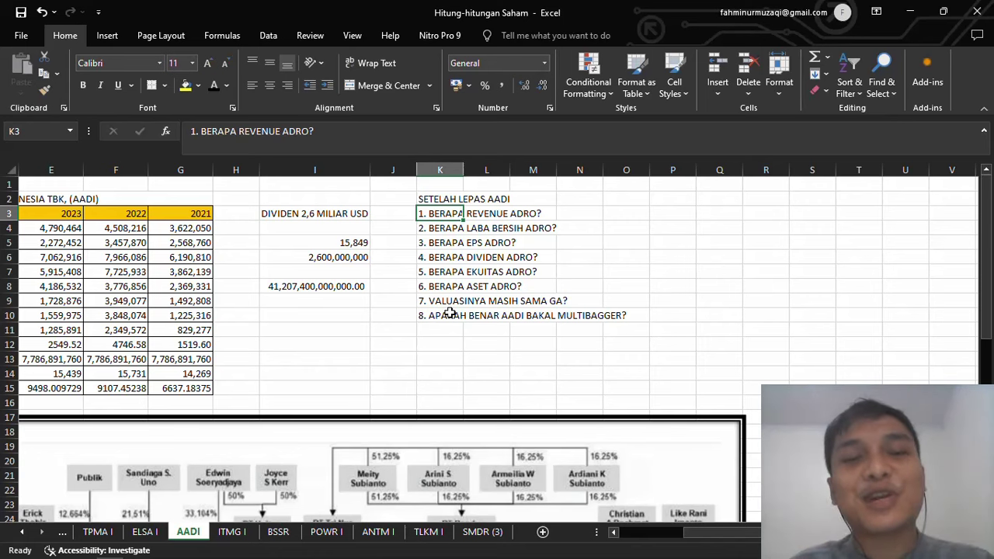
Step: Switch to Firefox and view the YouTube results for "belanja saham adro", and return to Excel
key("alt+Tab")
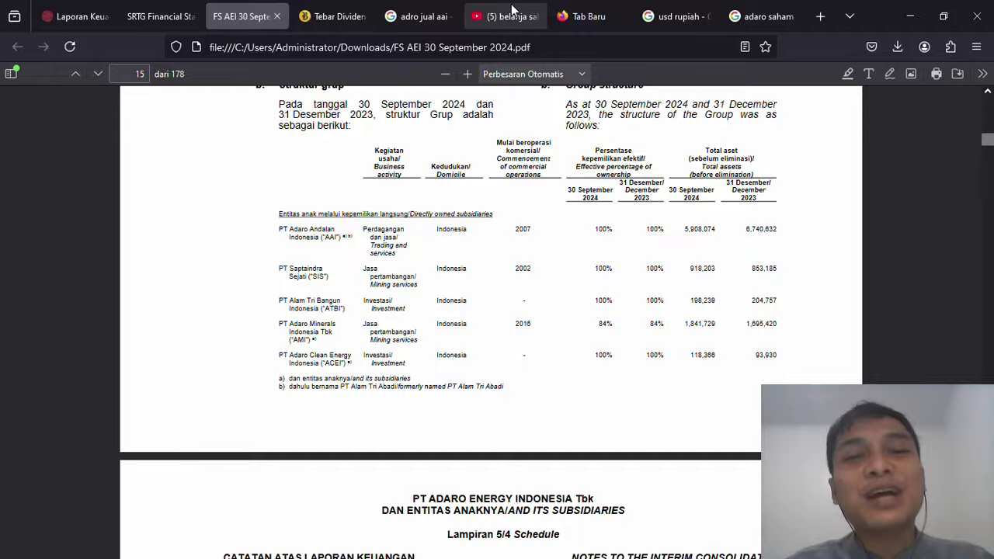
left_click(514, 12)
key("alt+Tab")
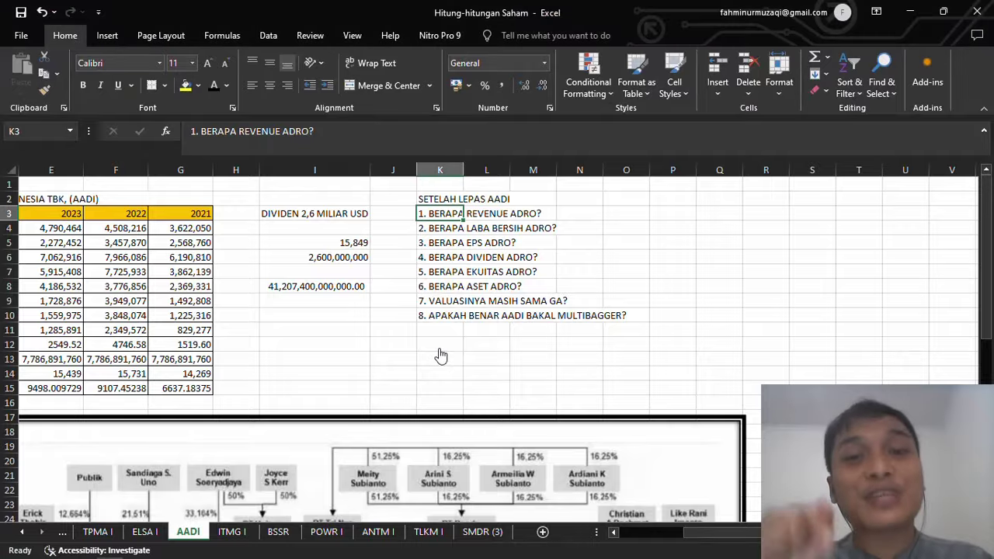
key("alt+Tab")
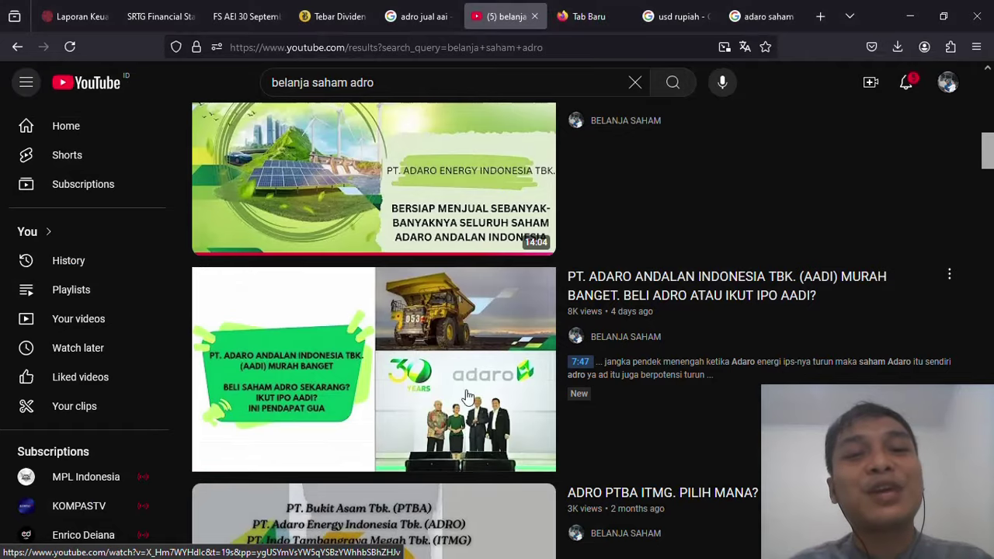
key("alt+Tab")
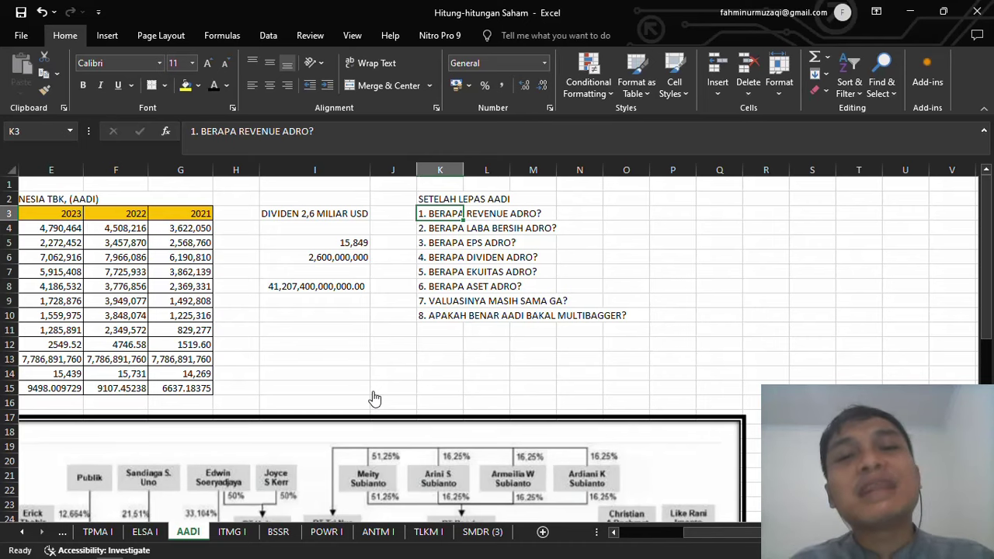
key("alt+Tab")
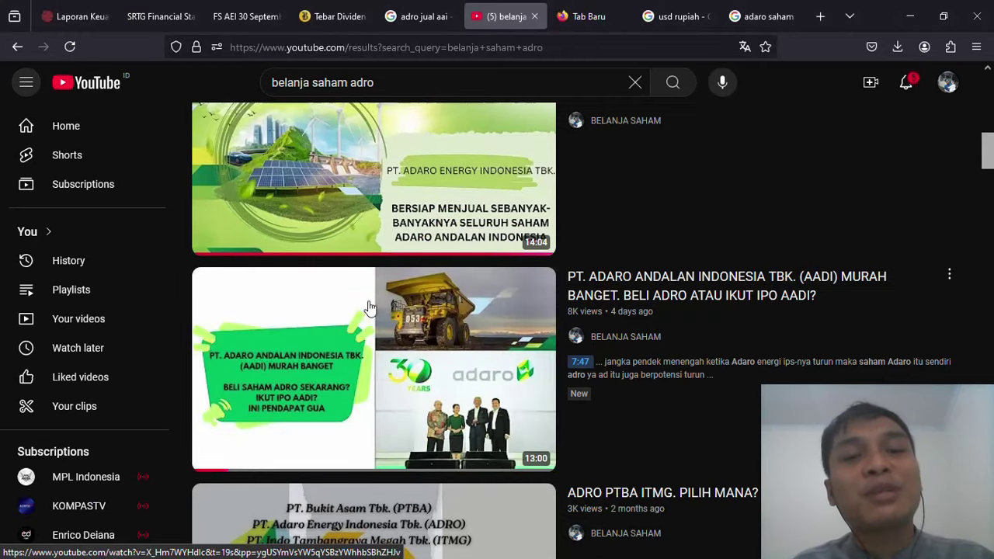
key("alt+Tab")
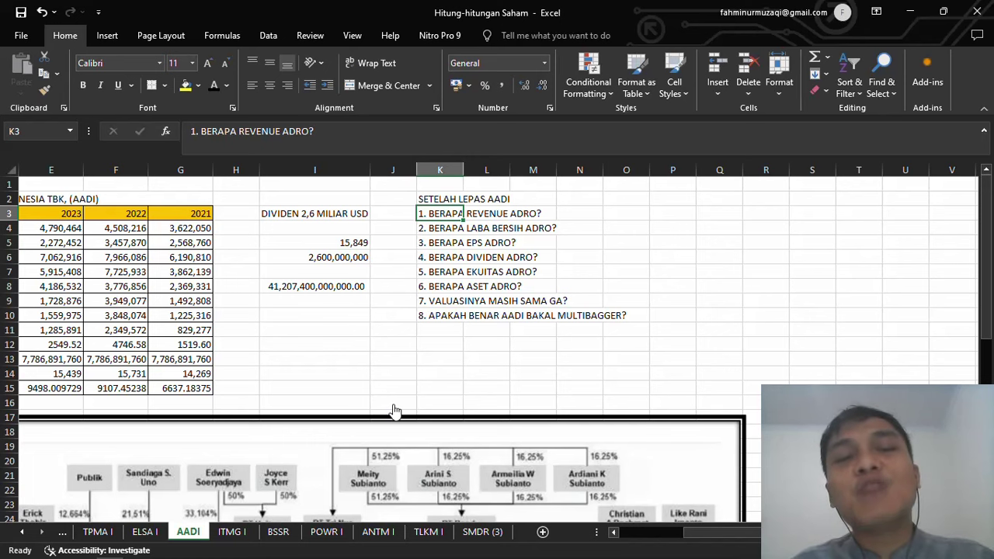
Step: Bring the full AADI financial table with its row labels into view, and return to the revenue question in K3
key("Left")
key("Left")
key("Left")
key("Left")
key("Left")
key("Left")
key("Left")
key("Left")
key("Left")
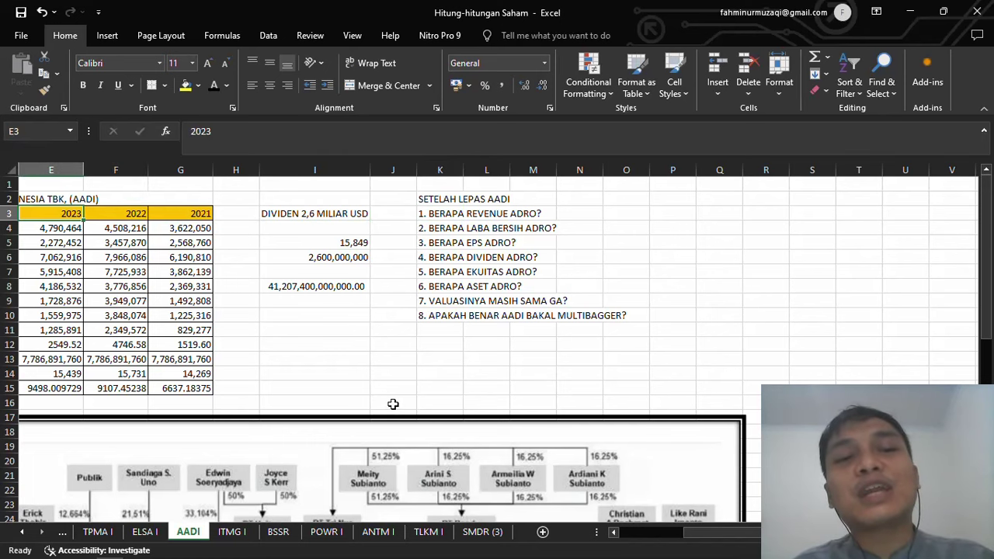
key("Right")
key("Right")
key("Right")
key("Right")
key("Right")
key("Right")
key("Right")
key("Right")
key("Right")
key("Right")
key("Right")
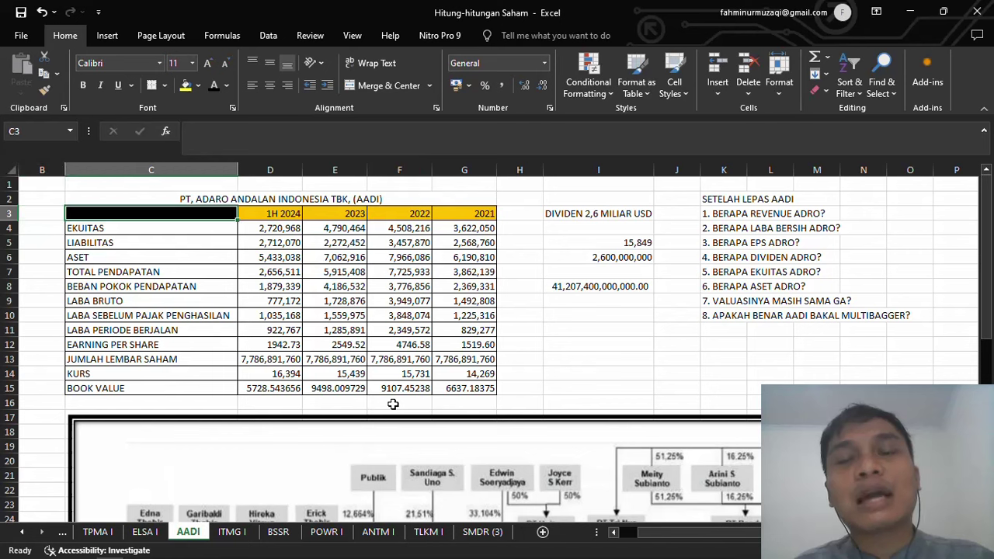
key("Left")
key("Left")
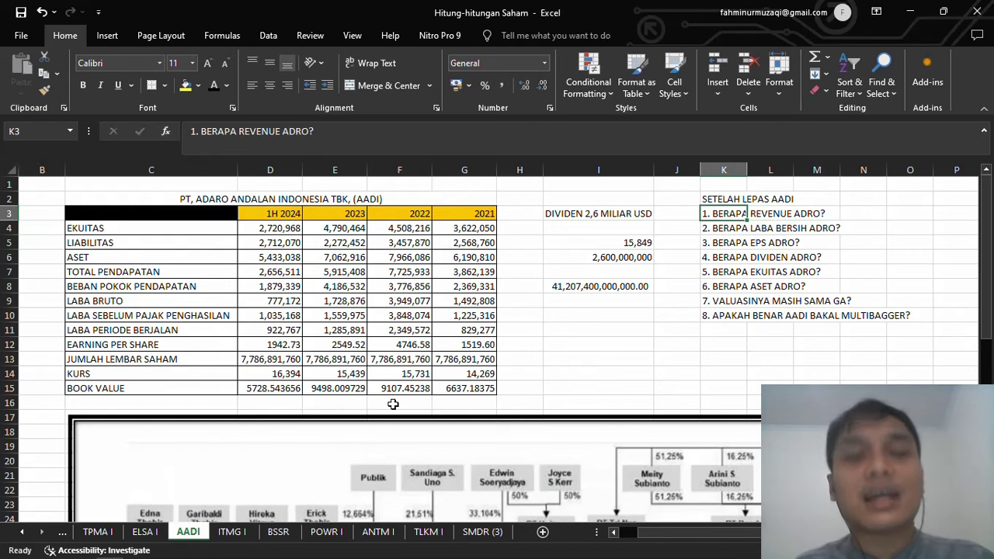
key("super")
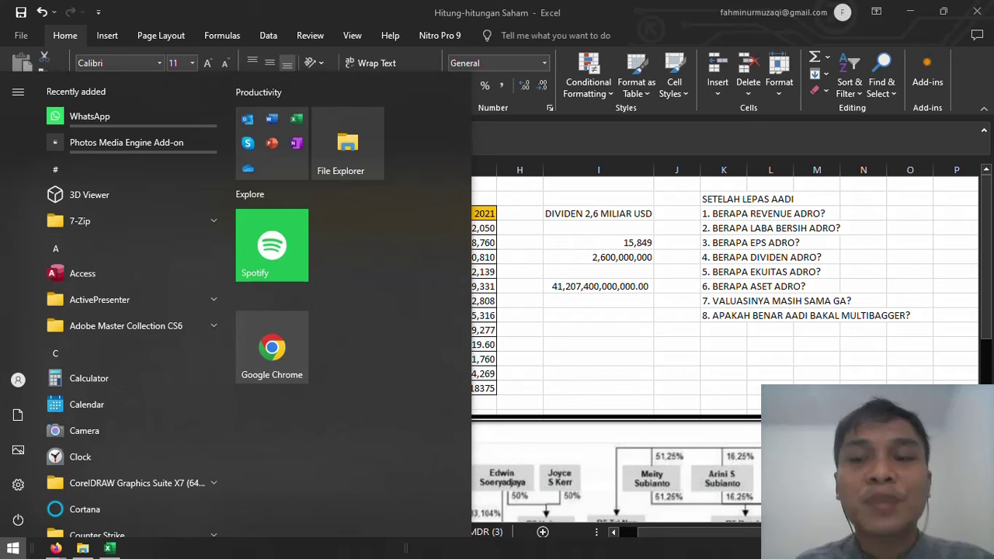
key("super")
key("super")
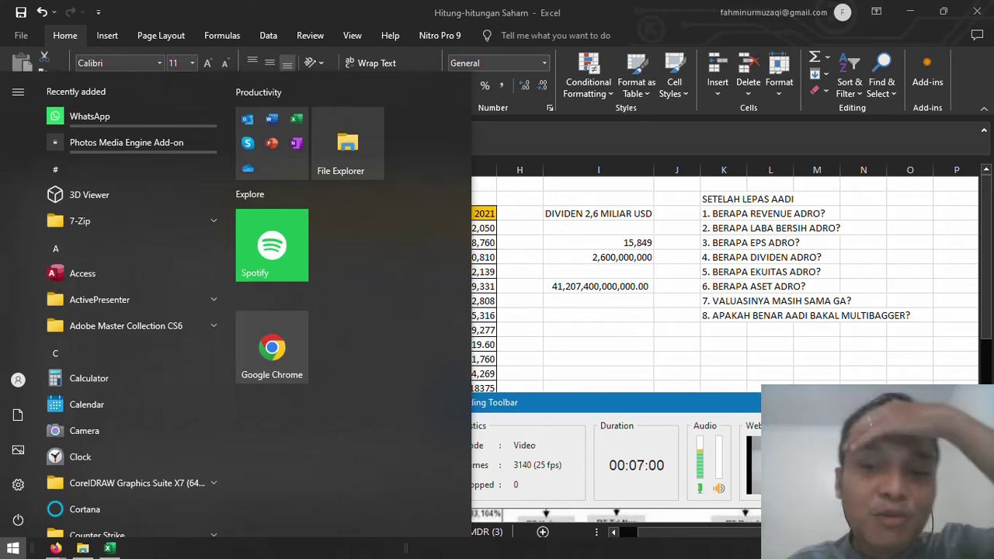
key("super")
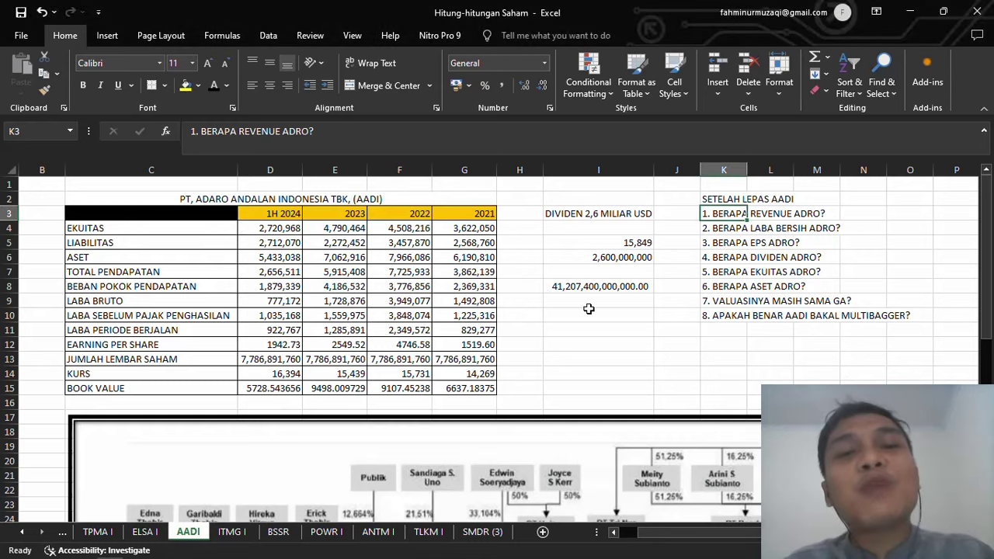
Step: Switch to Firefox and preview the YouTube video on buying ADRO or joining the AADI IPO, and return to Excel
key("alt+Tab")
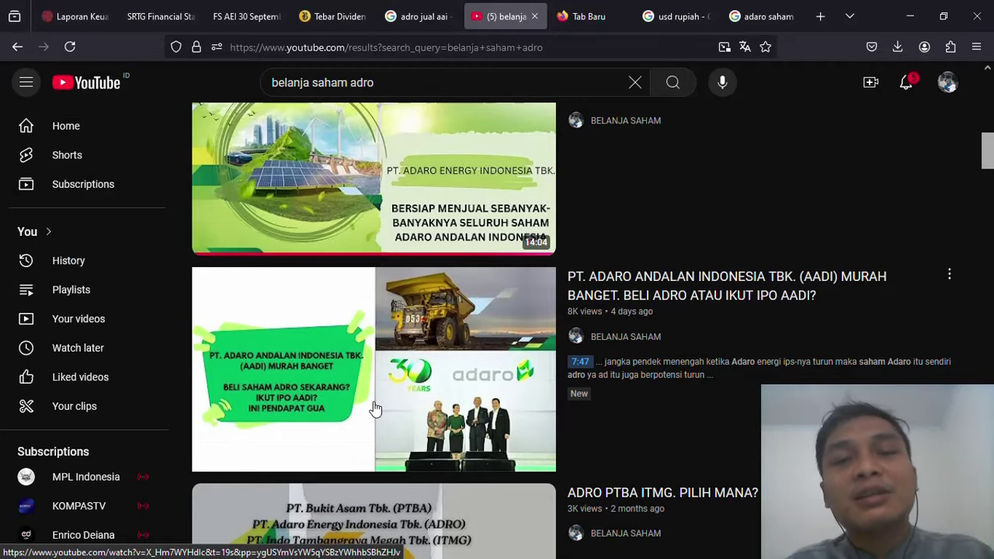
mouse_move(373, 406)
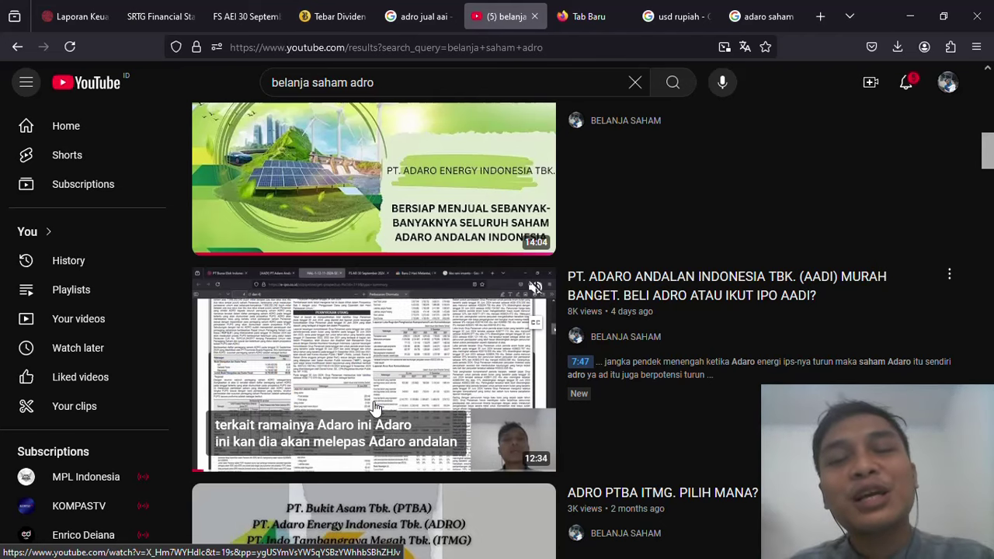
key("alt+Tab")
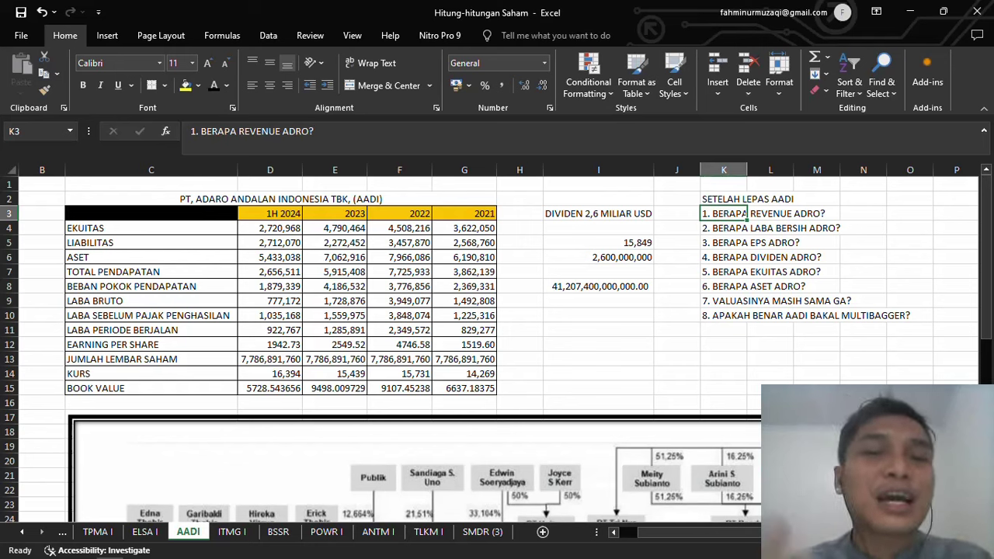
key("Left")
key("Right")
key("Right")
key("Right")
key("Right")
key("Right")
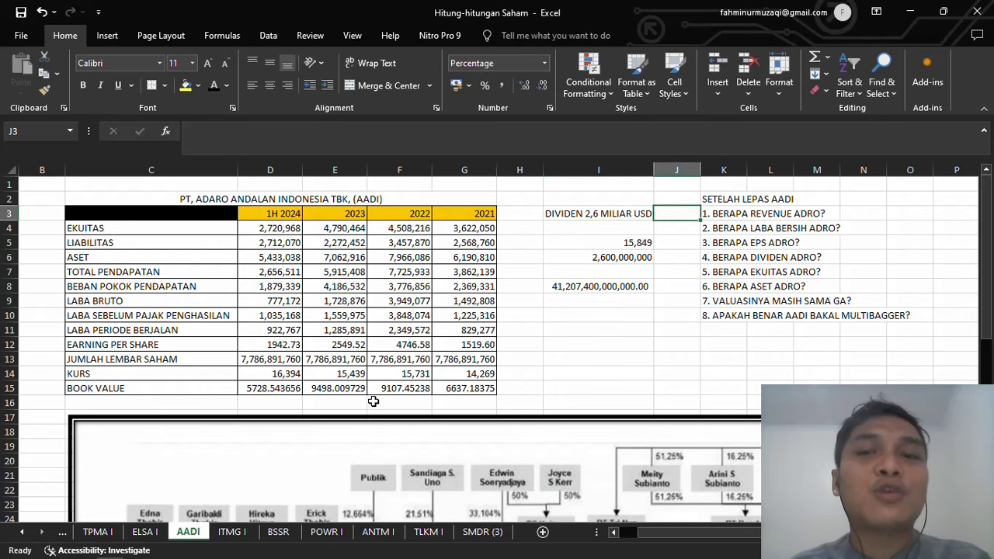
key("Right")
key("Right")
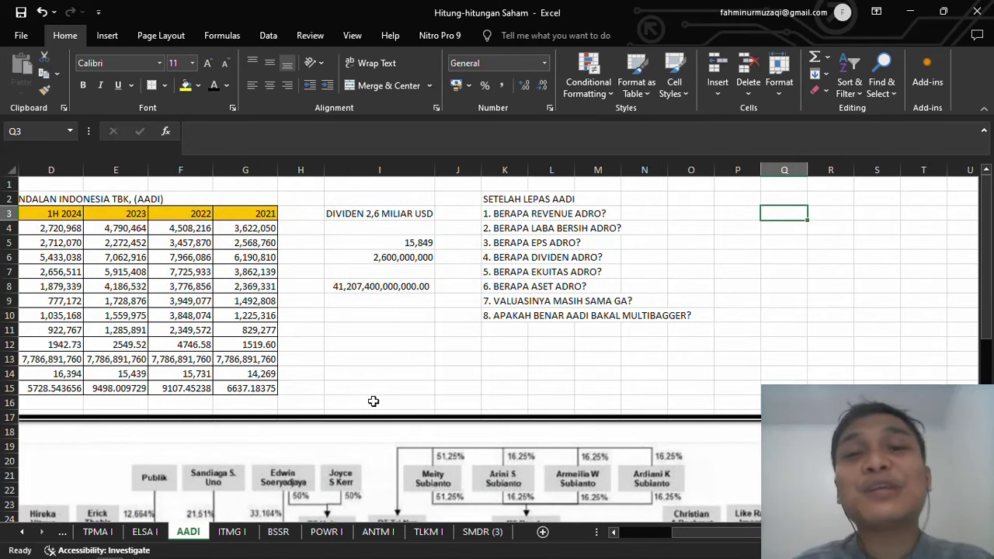
Step: Go through the equity, asset, valuation and multibagger questions in K7 to K10 again
key("Left")
key("Left")
key("Left")
key("Left")
key("Down")
key("Down")
key("Down")
key("Down")
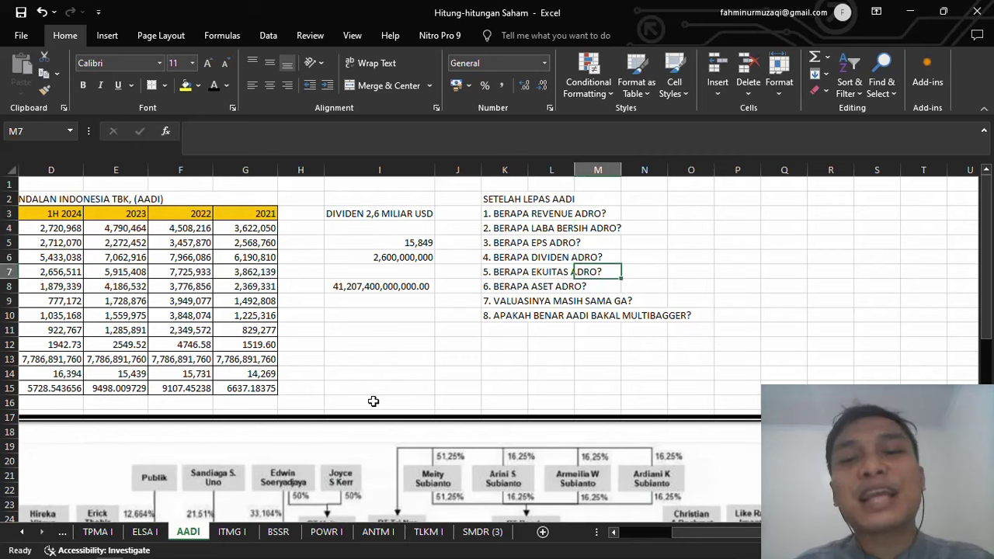
key("Left")
key("Left")
key("Down")
key("Down")
key("Down")
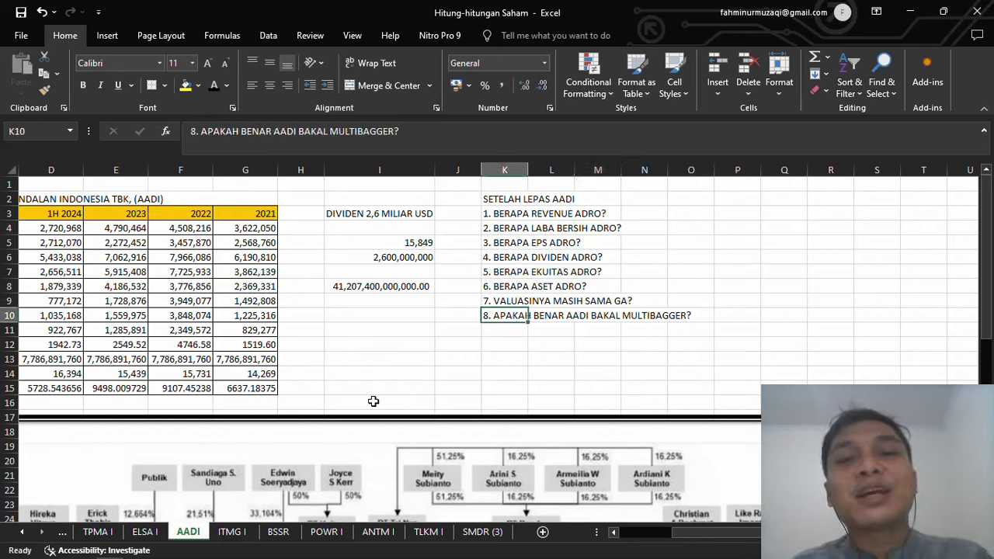
key("Up")
key("Up")
key("Up")
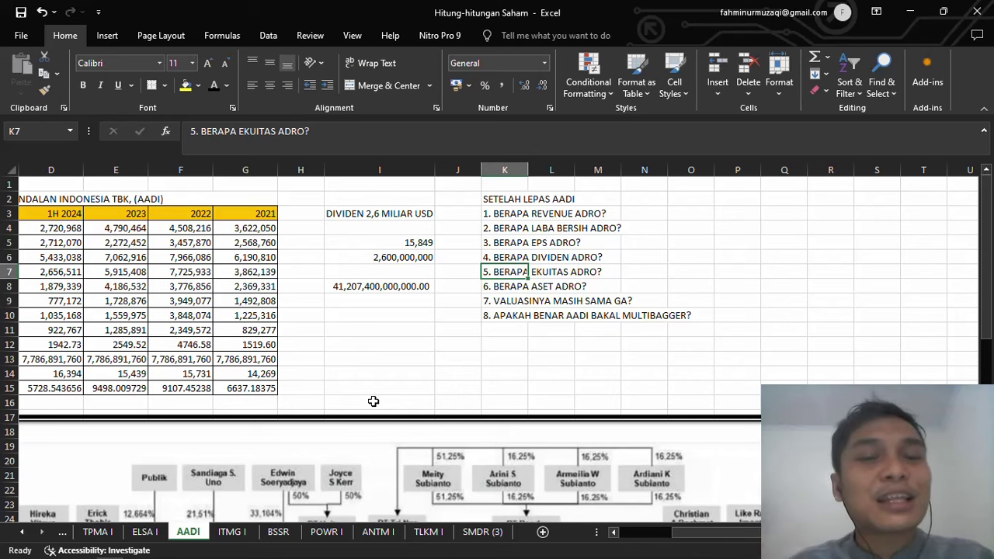
key("Down")
key("Down")
key("Down")
key("Down")
key("Down")
key("Down")
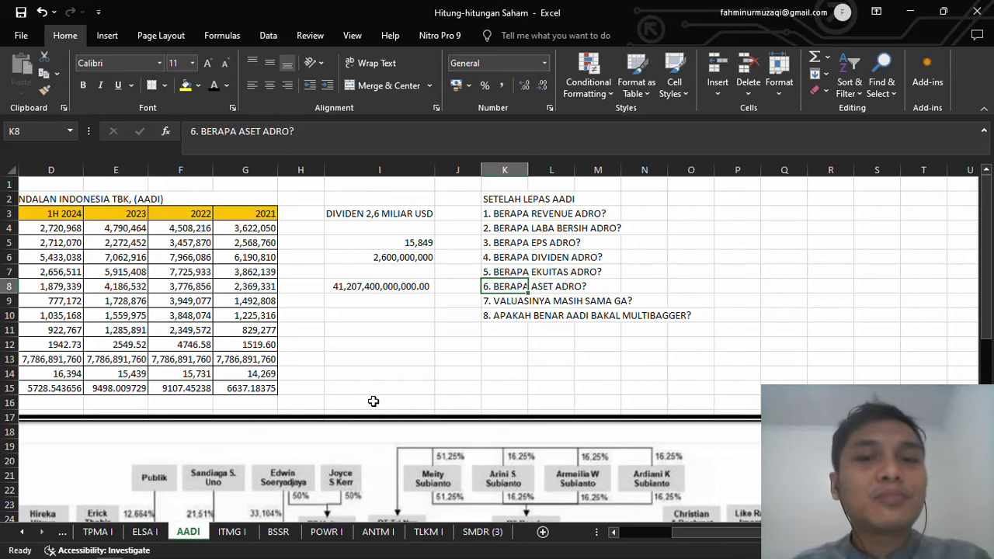
Step: Examine the ownership structure chart below the AADI table, down to PT Adaro Energy Tbk and its subsidiaries
scroll(373, 400, "down", 7)
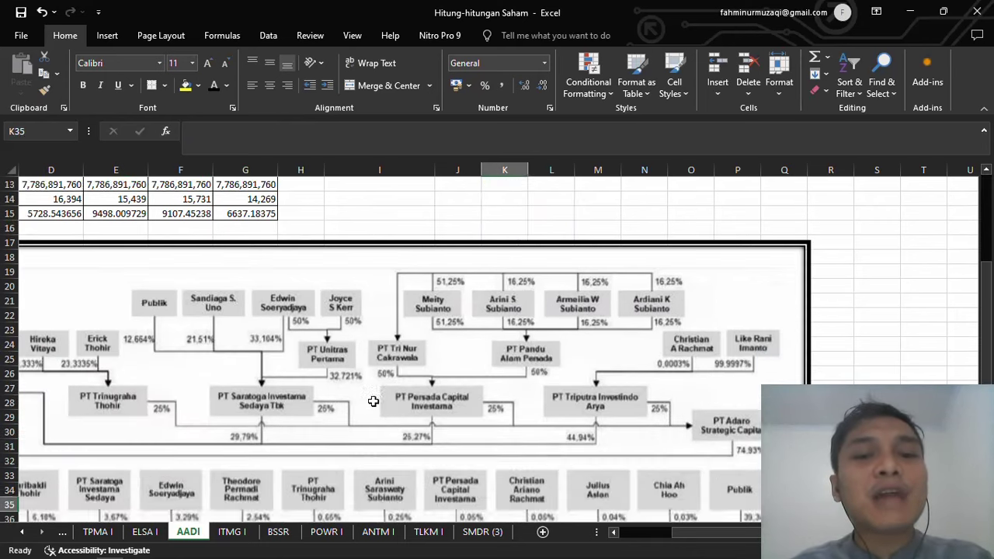
key("Home")
key("Up")
key("Up")
key("Up")
key("Up")
key("Up")
key("Up")
key("Up")
key("Up")
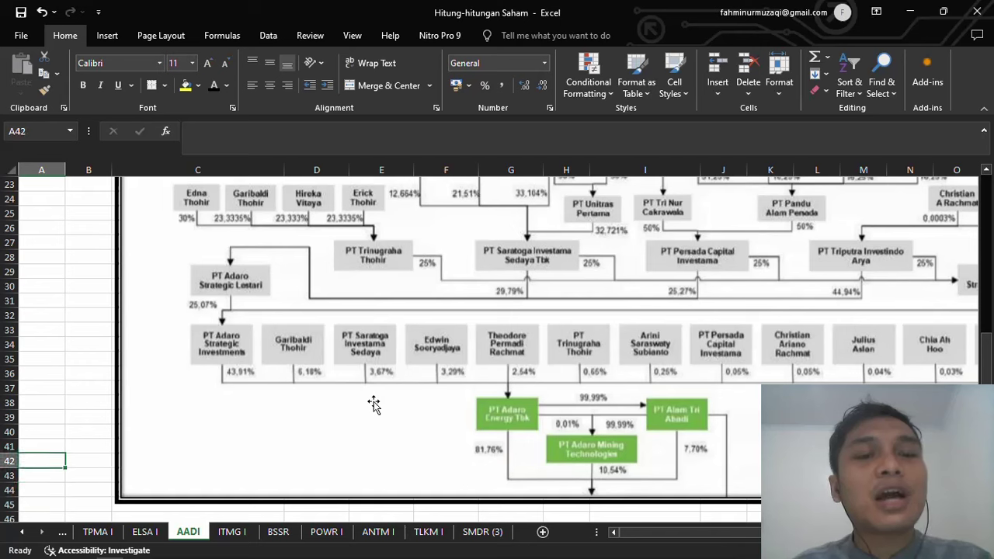
key("Right")
key("Right")
key("Right")
key("Right")
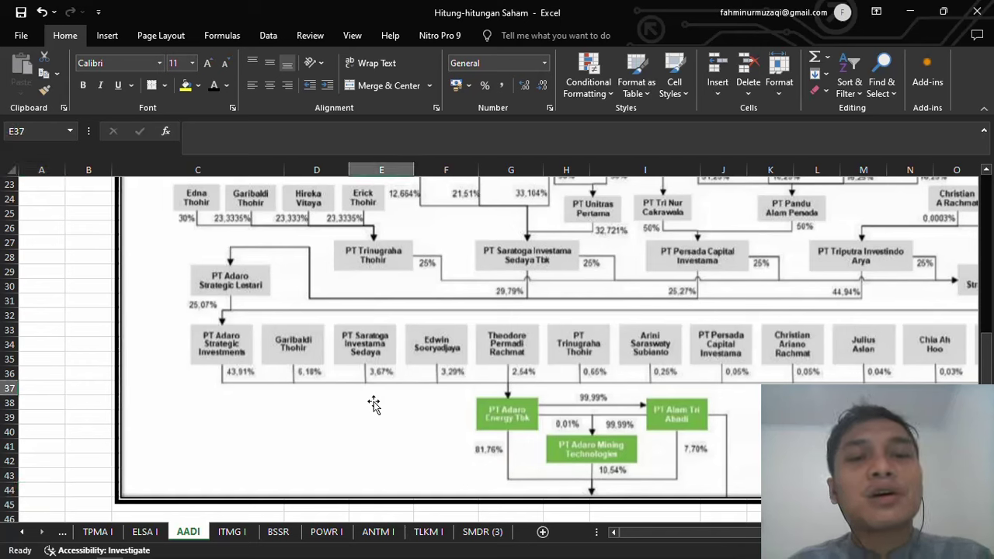
key("Left")
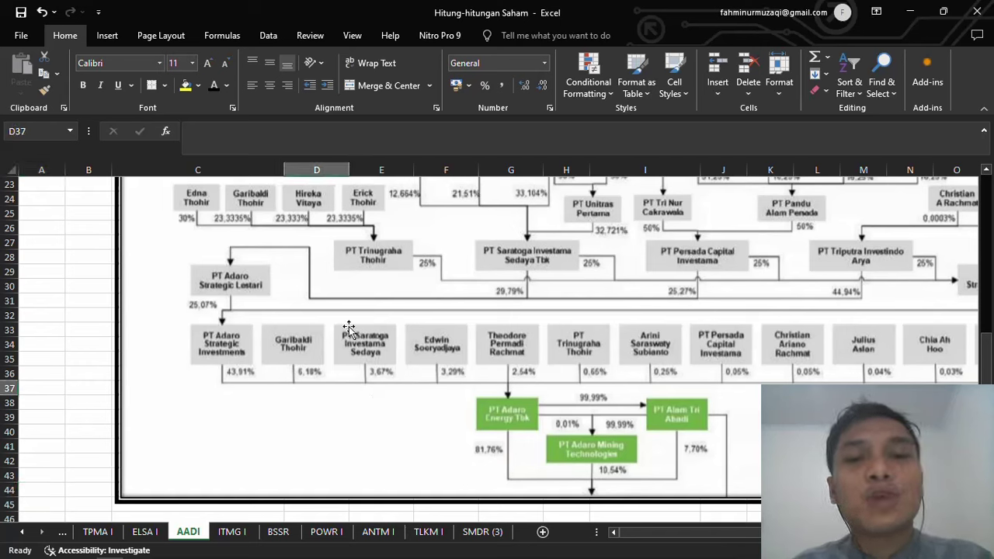